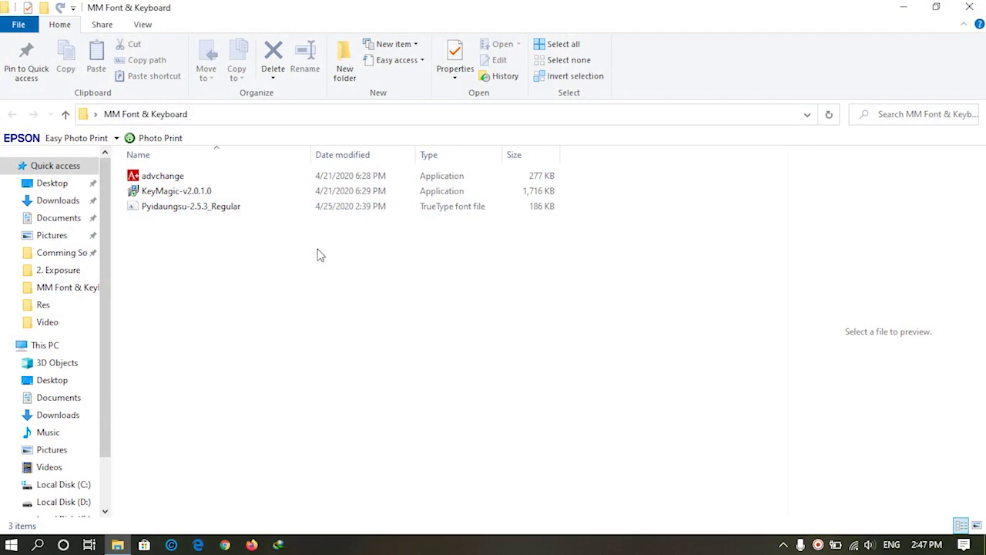
- Install the Pyidaungsu-2.5.3_Regular font, replacing the already installed copy, and close the font preview
click(193, 213)
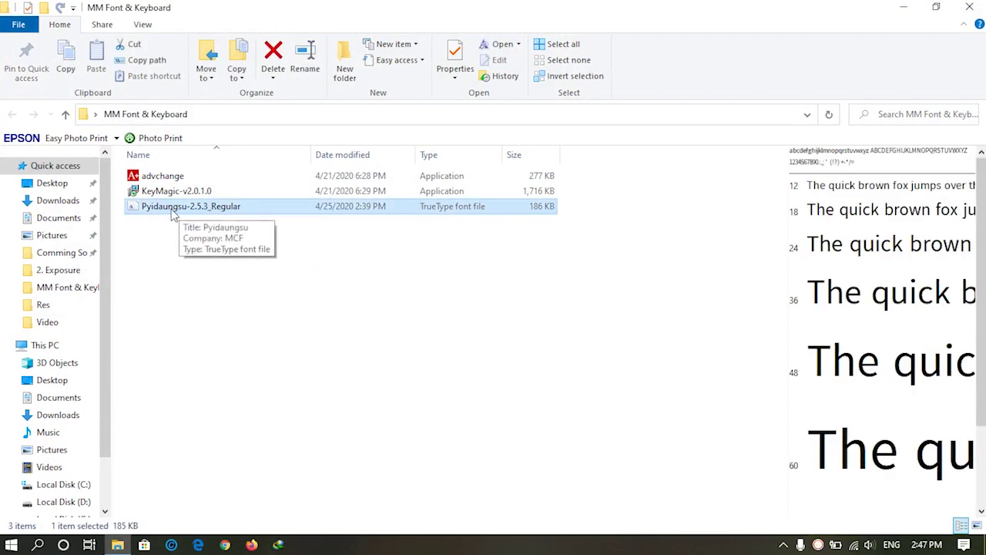
double_click(222, 210)
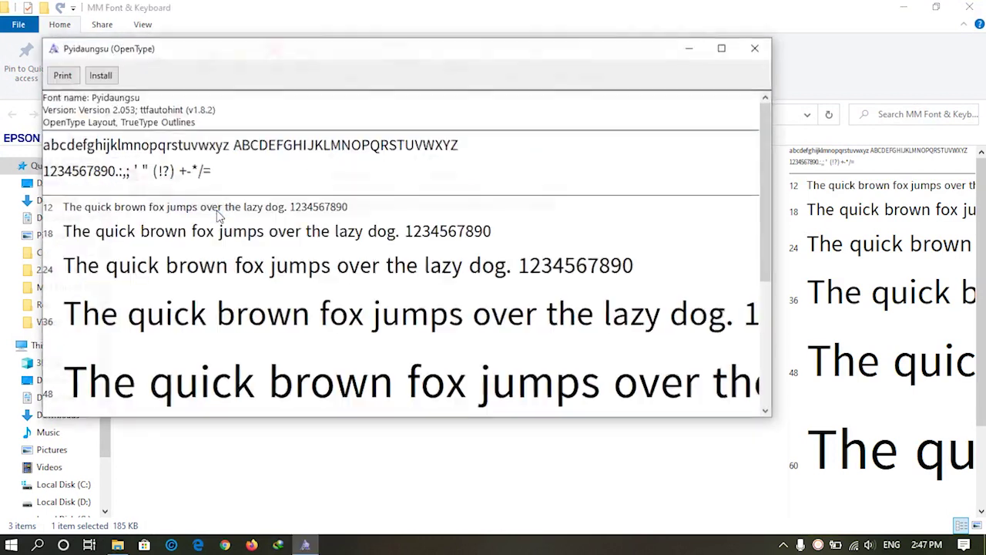
click(111, 77)
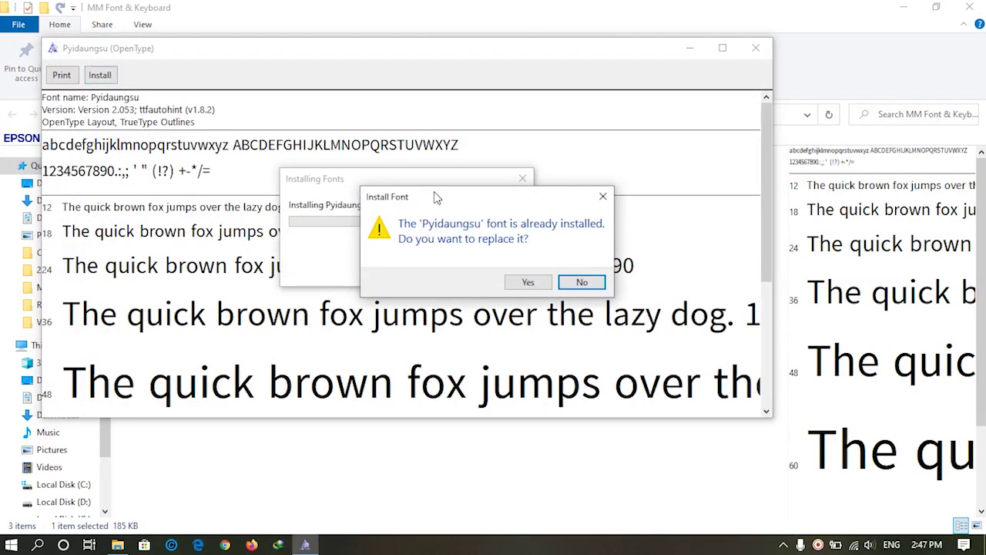
drag(423, 128, 421, 122)
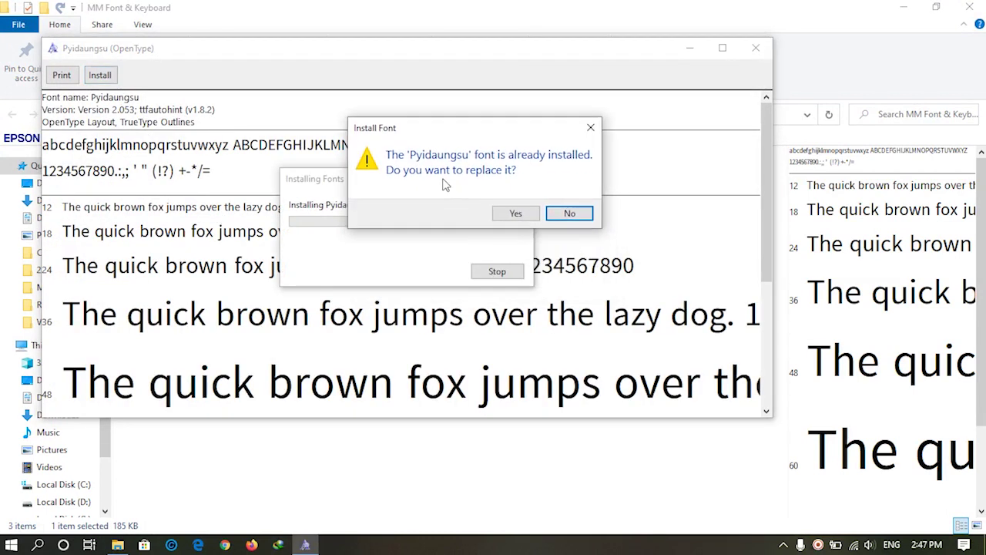
click(507, 216)
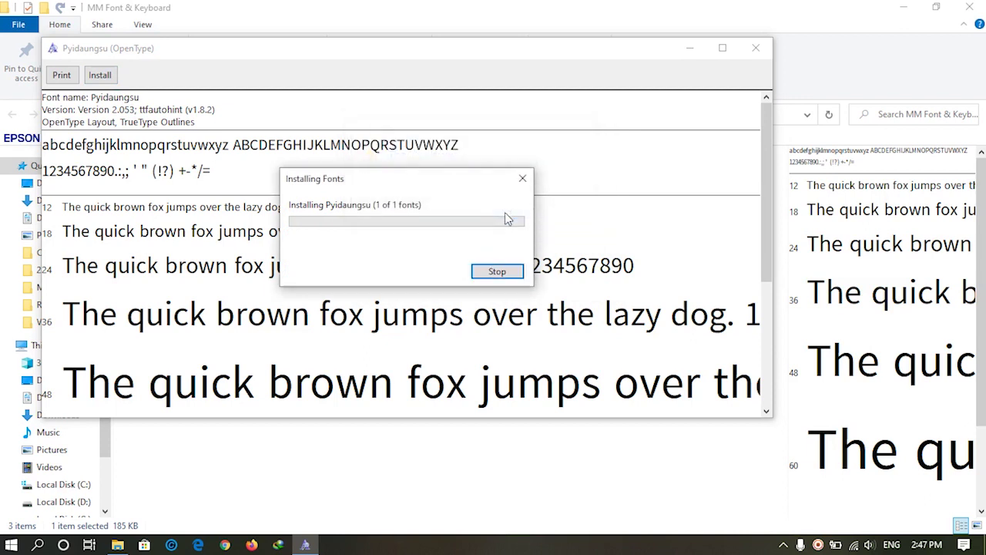
click(753, 49)
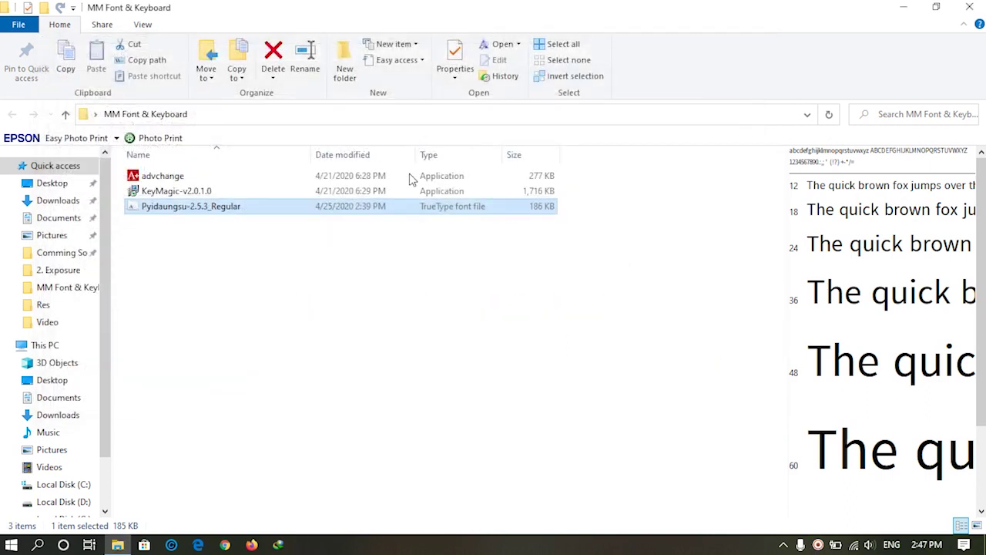
click(284, 297)
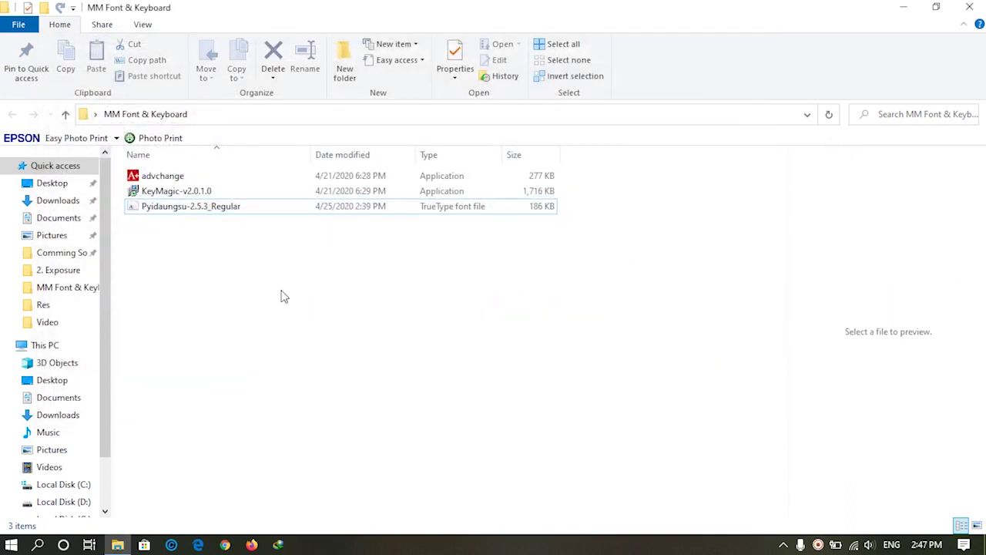
- Install KeyMagic 2.0.1.0, accepting the licence agreement and keeping the options to launch it and run it at startup
click(189, 196)
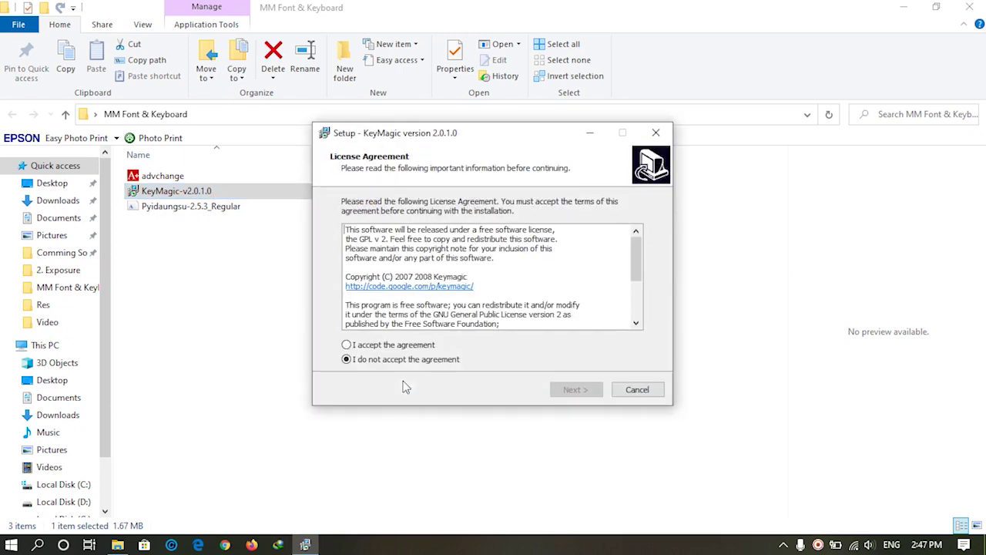
click(364, 347)
click(576, 390)
click(576, 390)
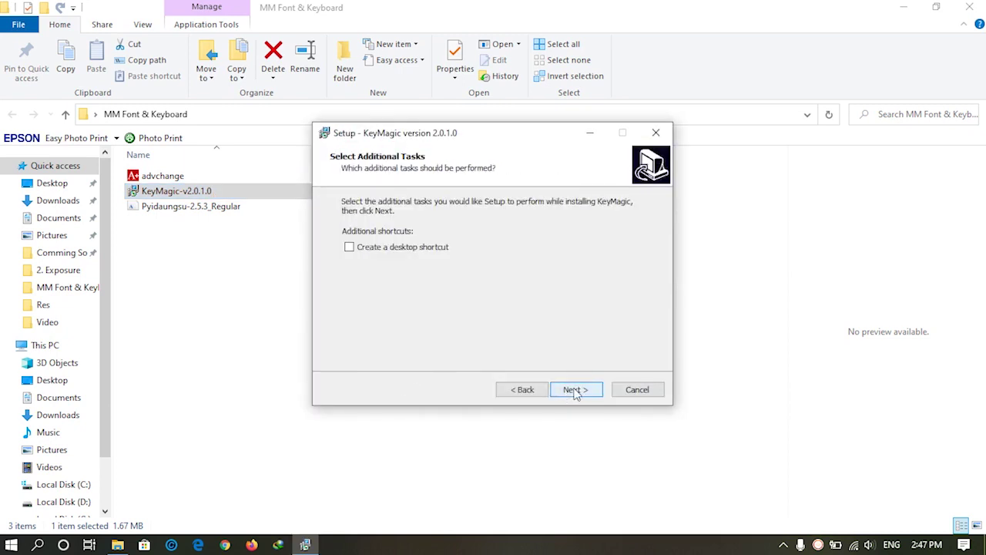
click(577, 390)
click(576, 389)
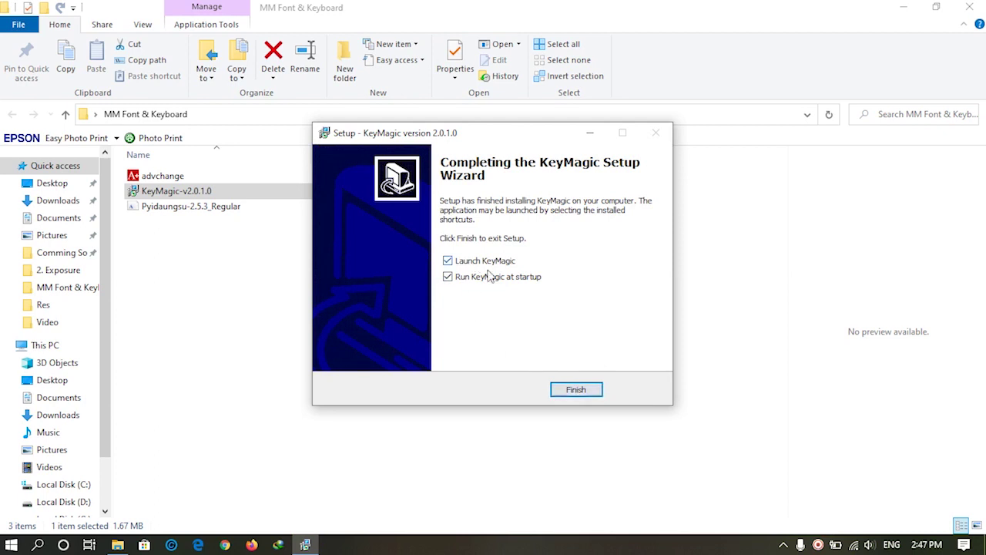
click(577, 390)
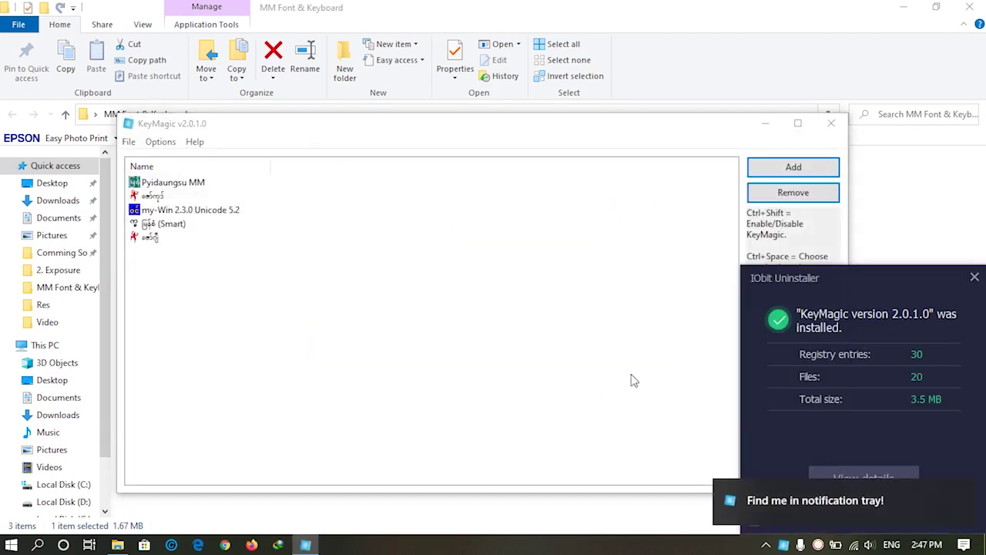
- Move the KeyMagic window clear of the notifications and dismiss the Advanced SystemCare and IObit Uninstaller pop-ups
drag(667, 117, 698, 44)
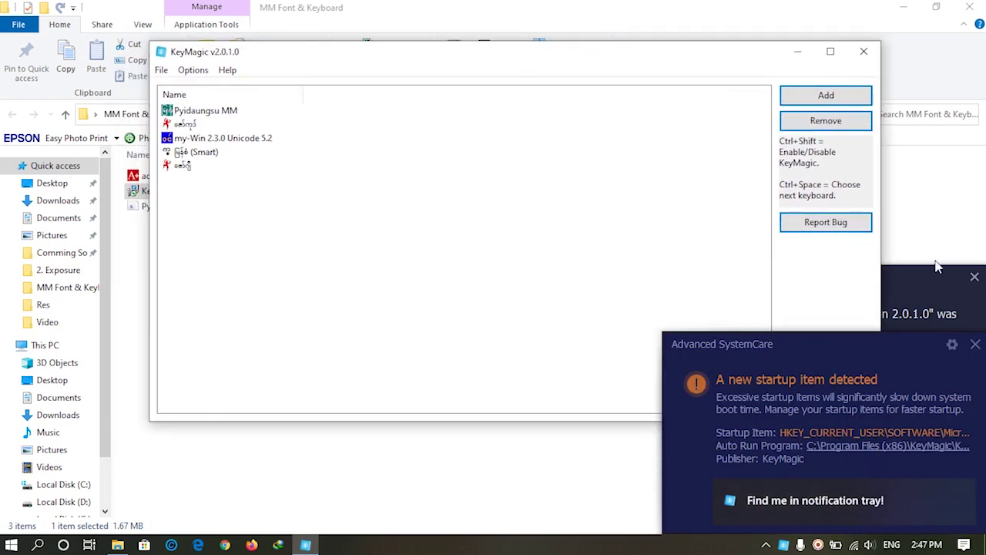
click(976, 344)
click(974, 276)
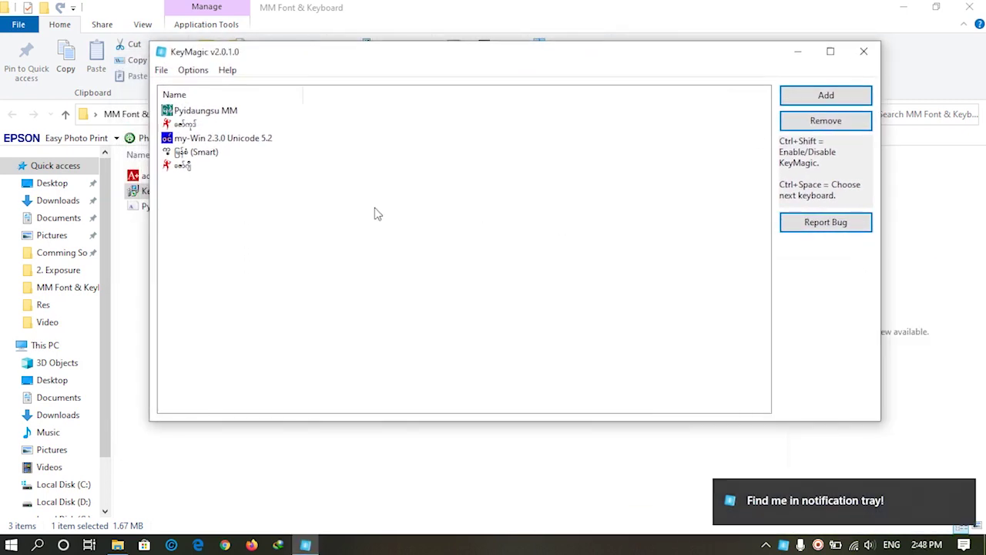
- Remove the ဇော်ကုဒ်, my-Win 2.3.0 Unicode 5.2 and မြန်စံ (Smart) keyboards from KeyMagic and close its window
click(192, 125)
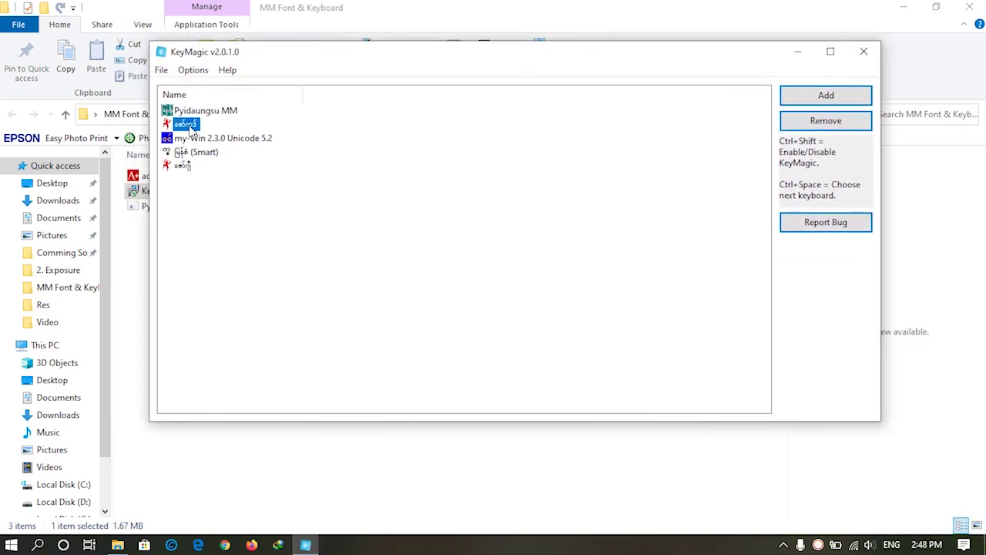
click(816, 121)
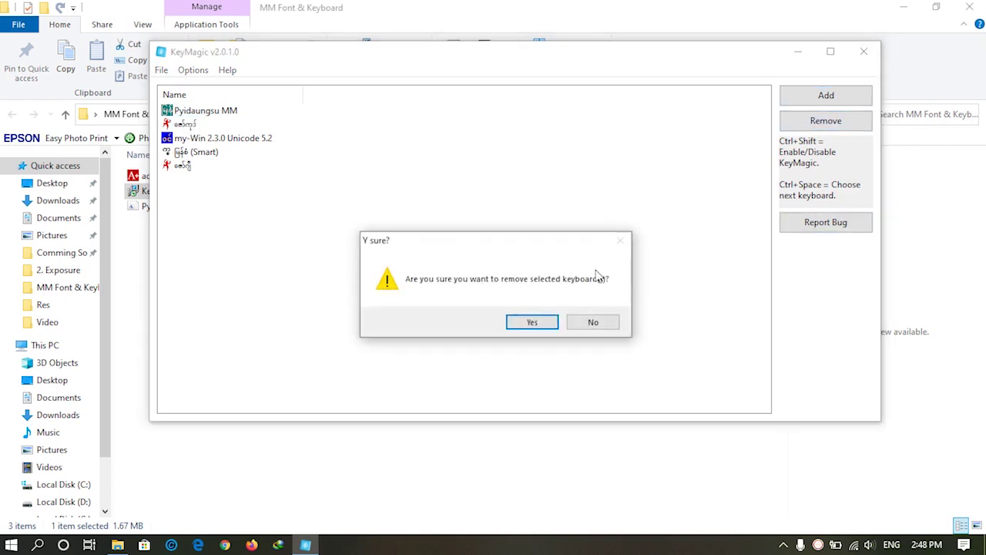
click(544, 325)
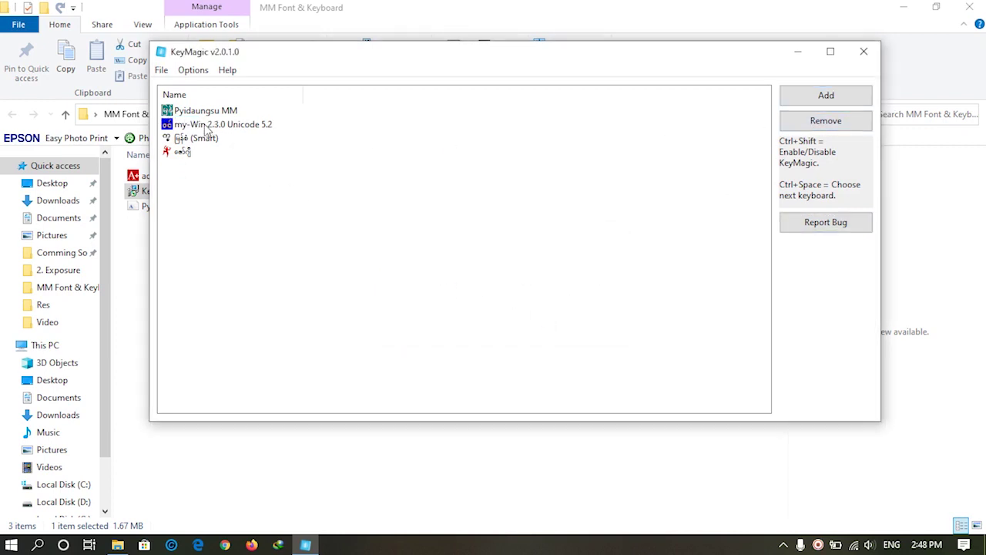
click(208, 126)
click(820, 122)
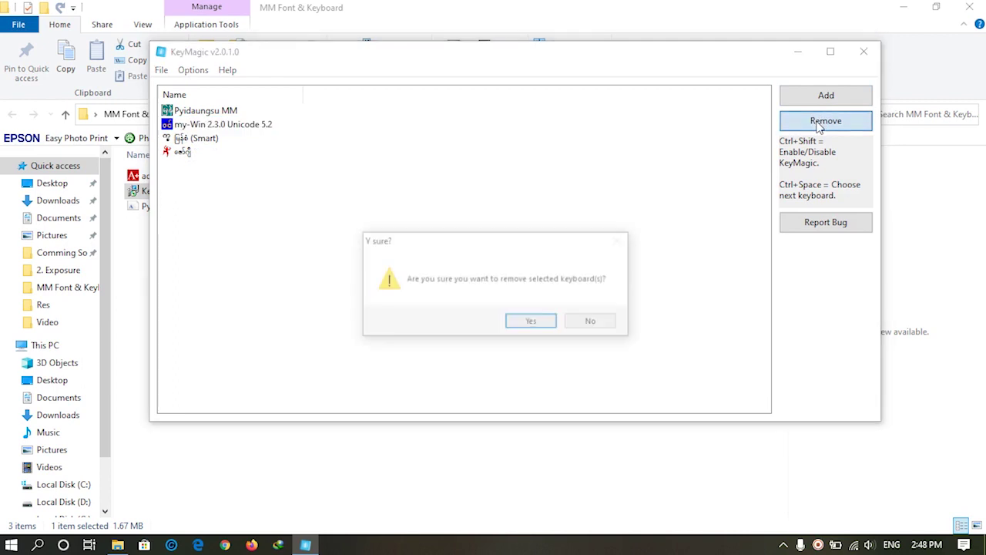
click(527, 321)
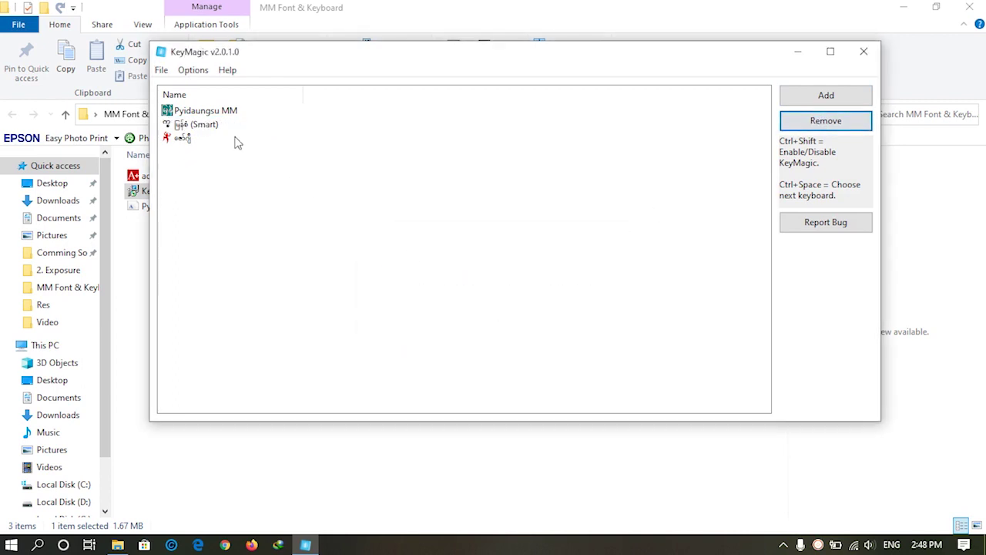
click(187, 127)
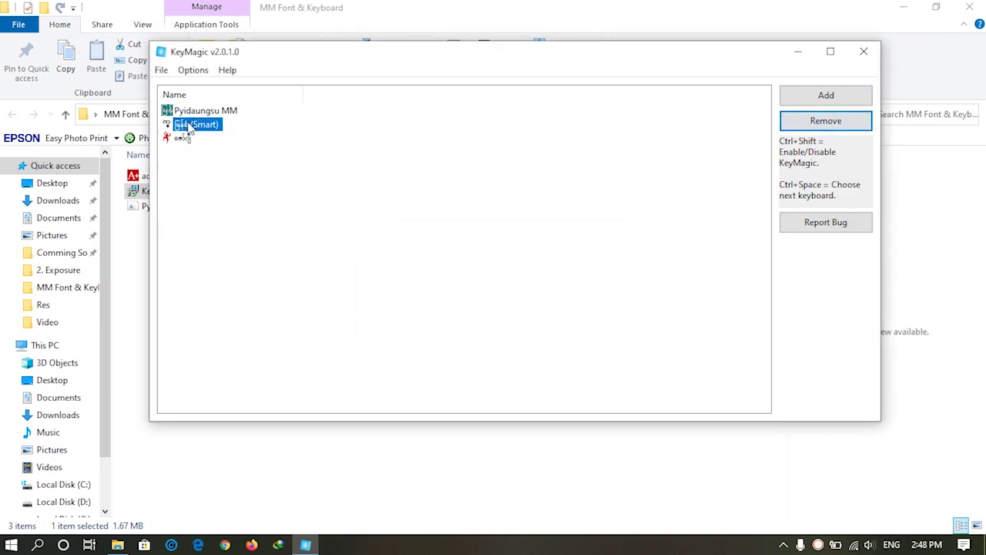
click(823, 125)
click(538, 321)
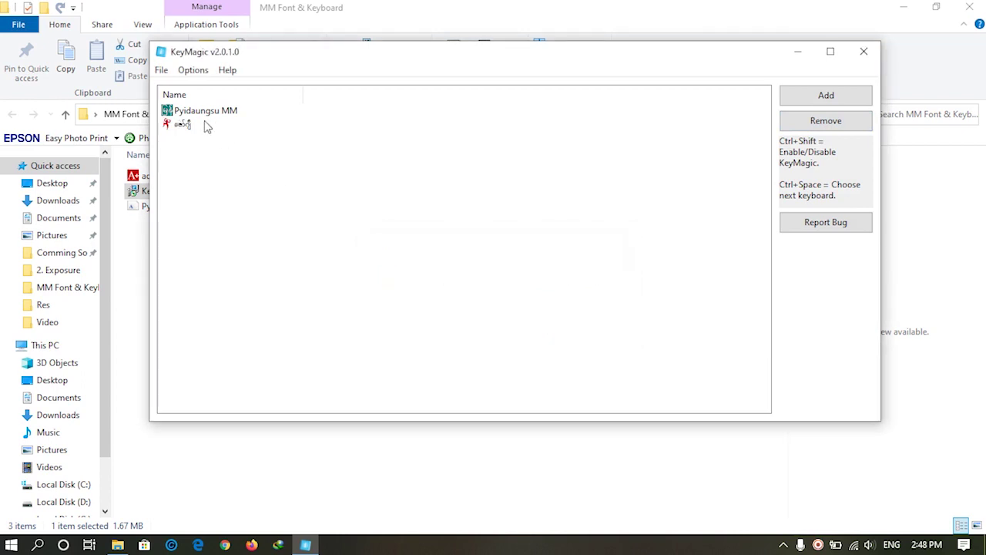
click(207, 113)
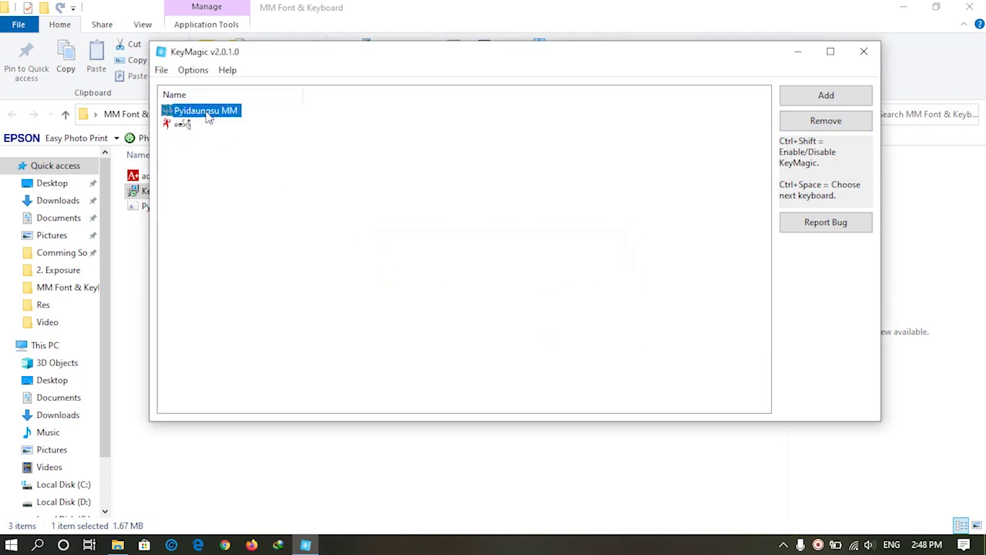
click(241, 152)
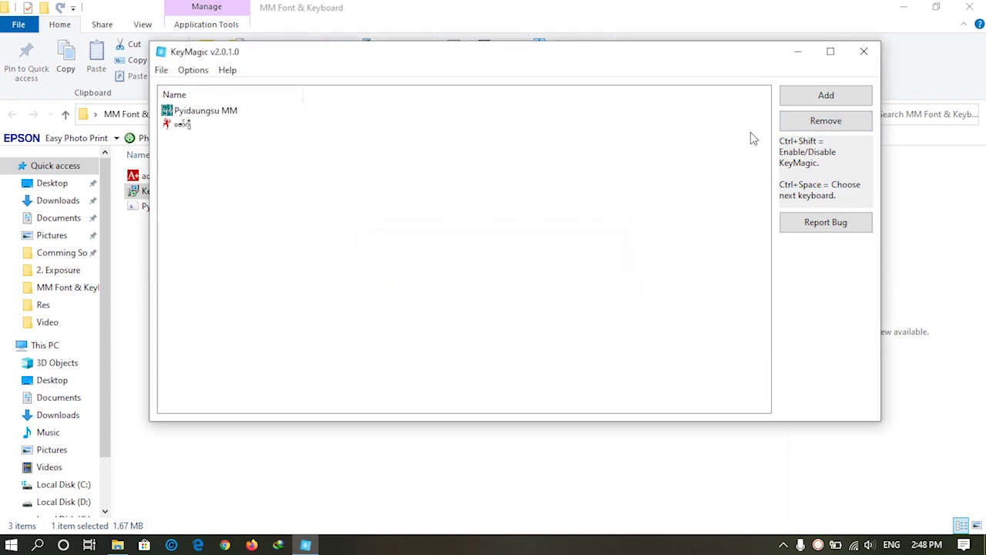
click(864, 51)
- Look through the Windows input languages, and reopen KeyMagic to view its keyboard list before closing it again
click(891, 544)
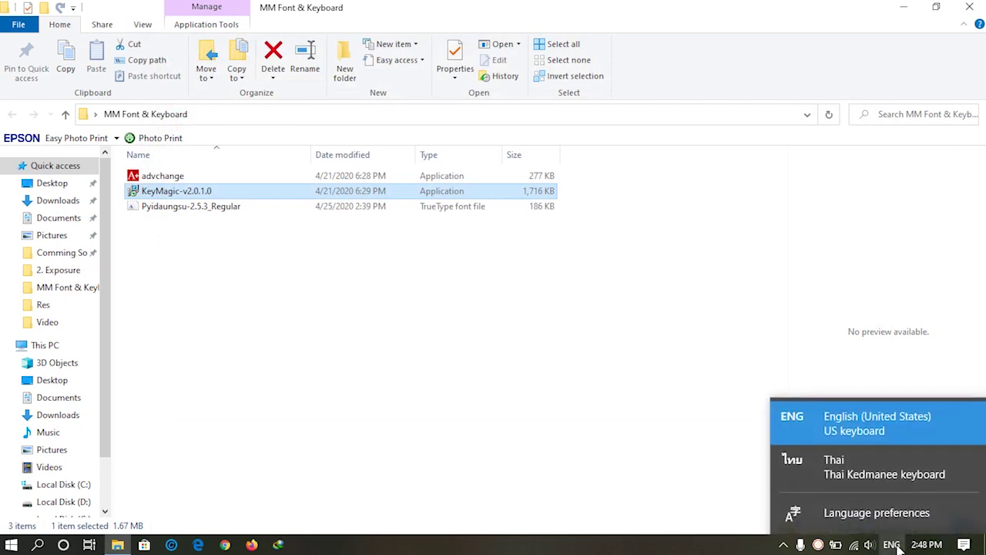
click(643, 429)
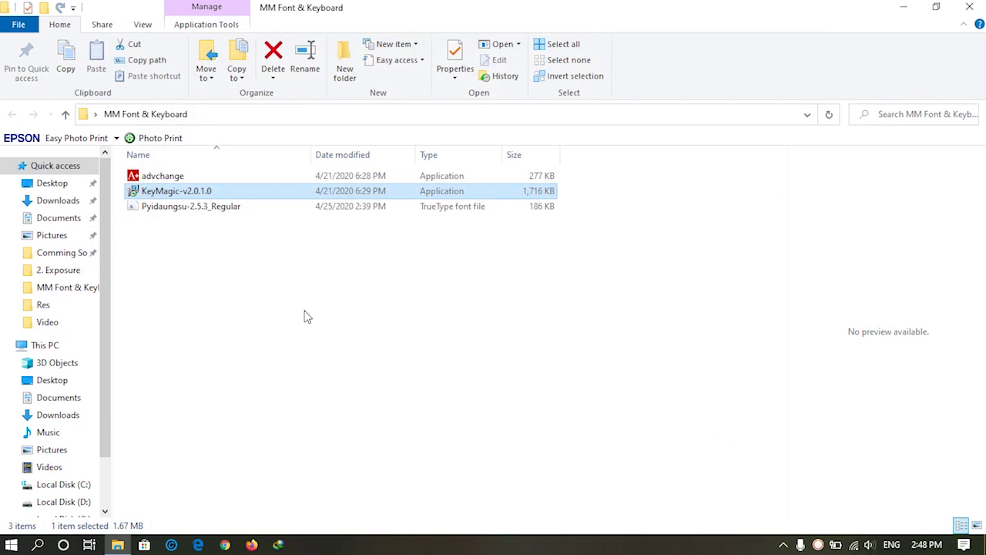
click(11, 545)
click(16, 90)
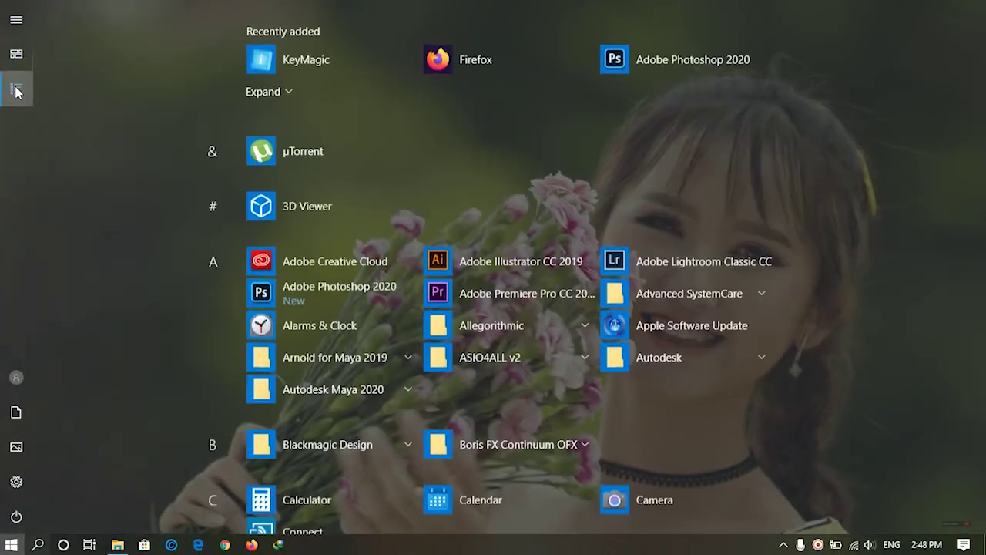
click(297, 66)
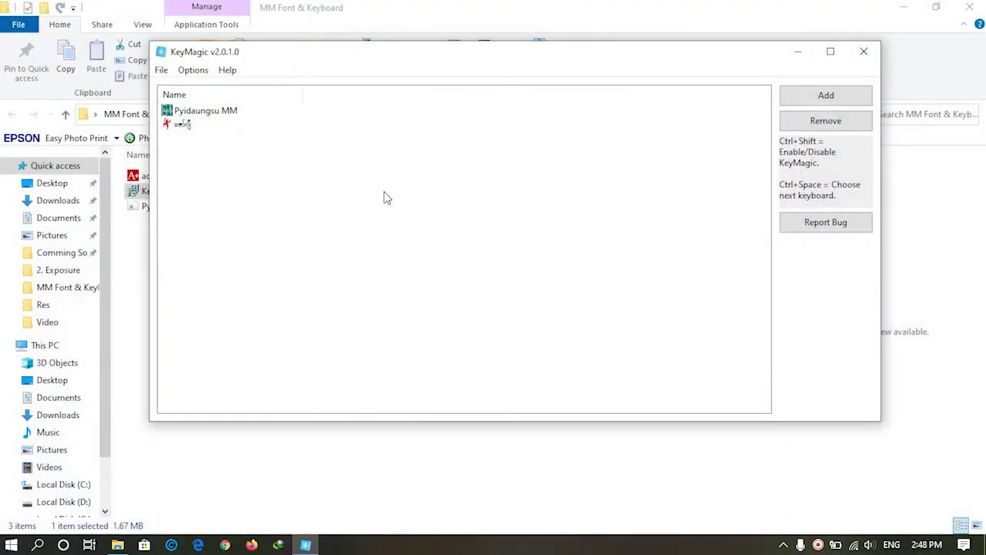
click(863, 52)
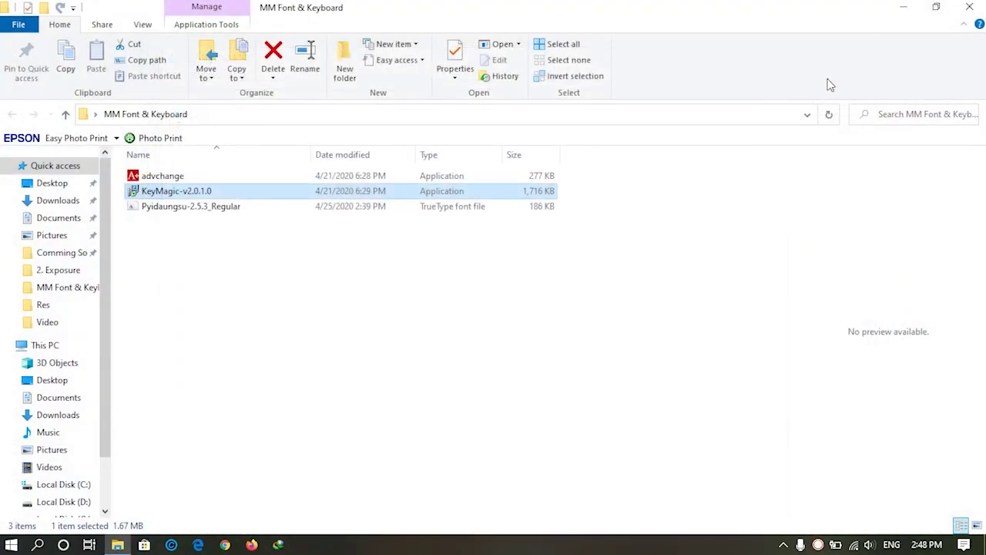
click(900, 6)
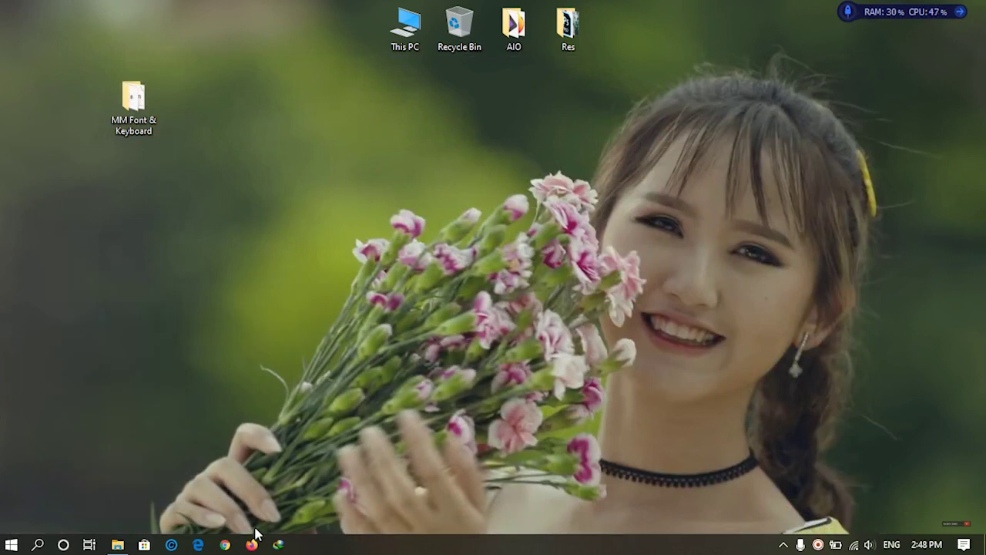
double_click(133, 99)
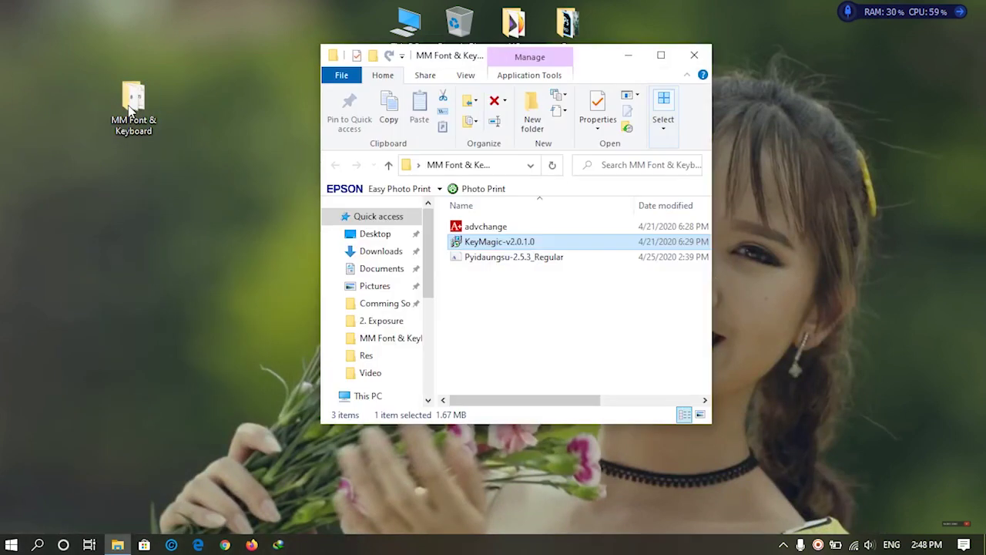
click(661, 56)
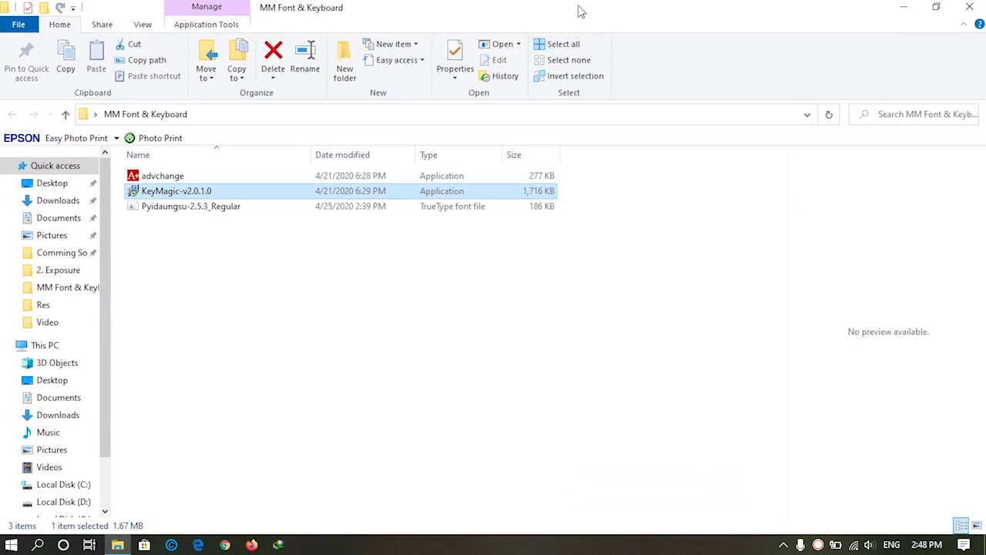
double_click(582, 6)
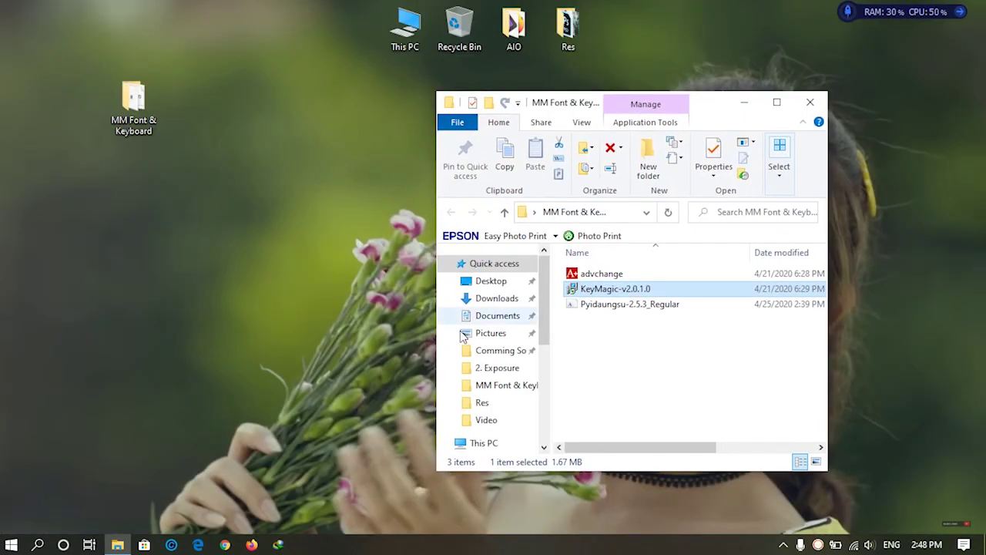
click(777, 102)
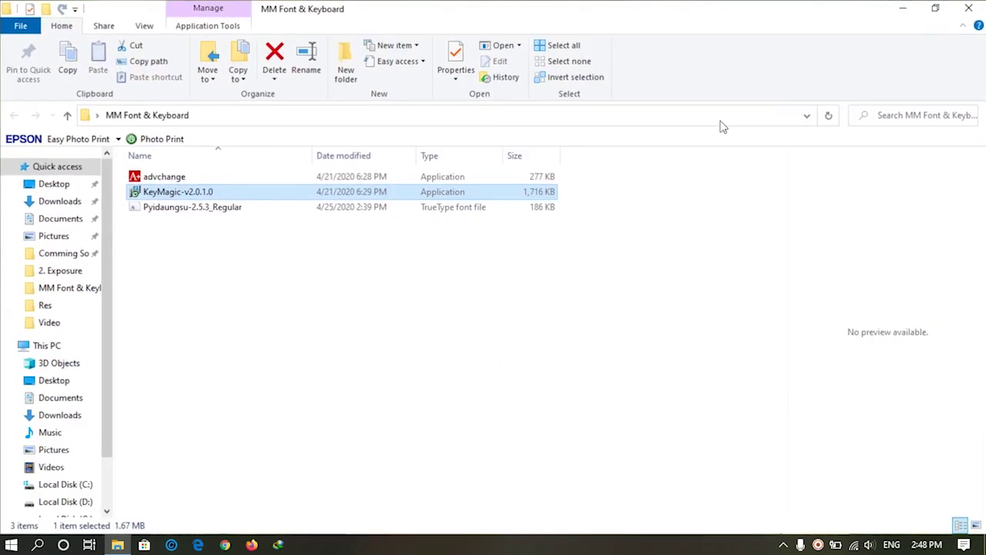
- Run advchange from the MM Font & Keyboard folder, decline saving the default settings, and check its advanced spacing options
click(168, 179)
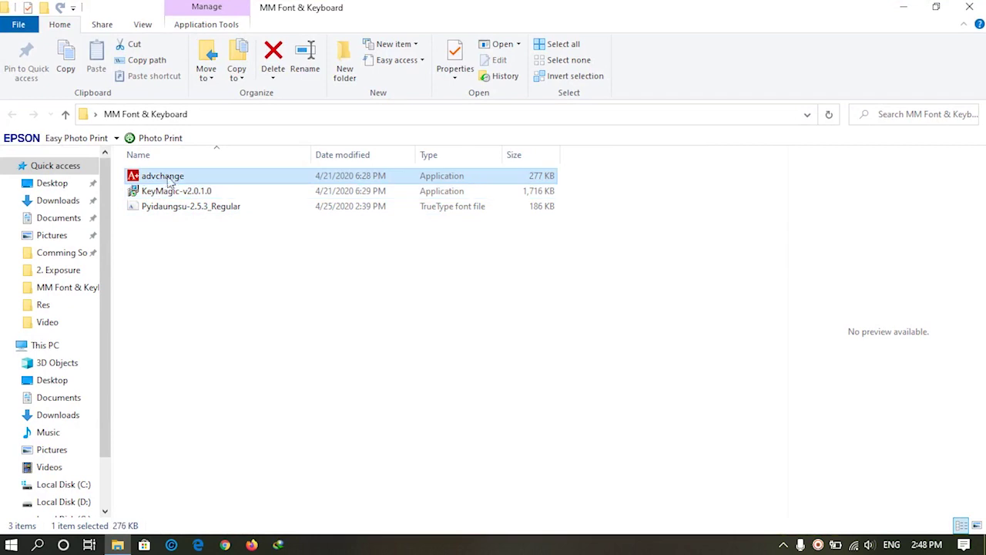
double_click(221, 180)
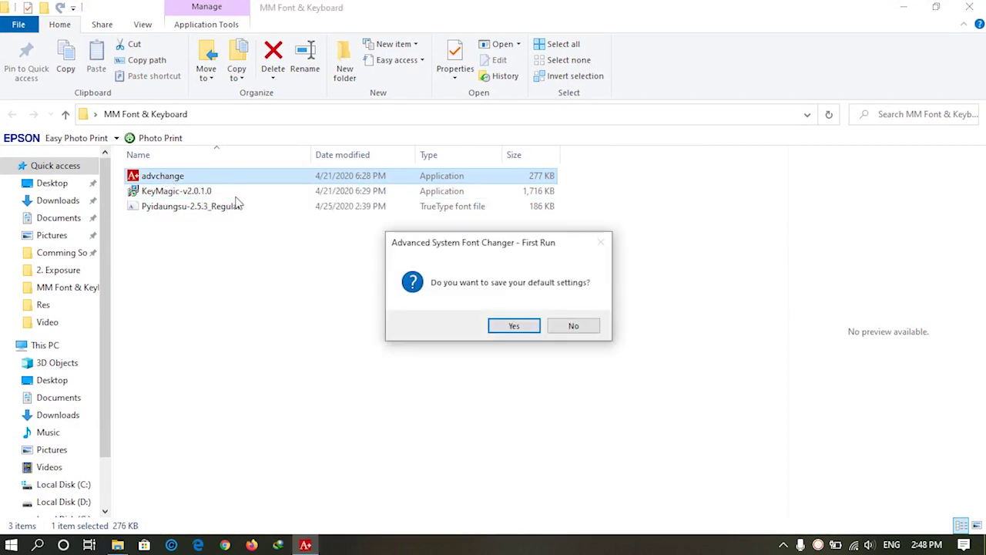
drag(544, 233, 555, 169)
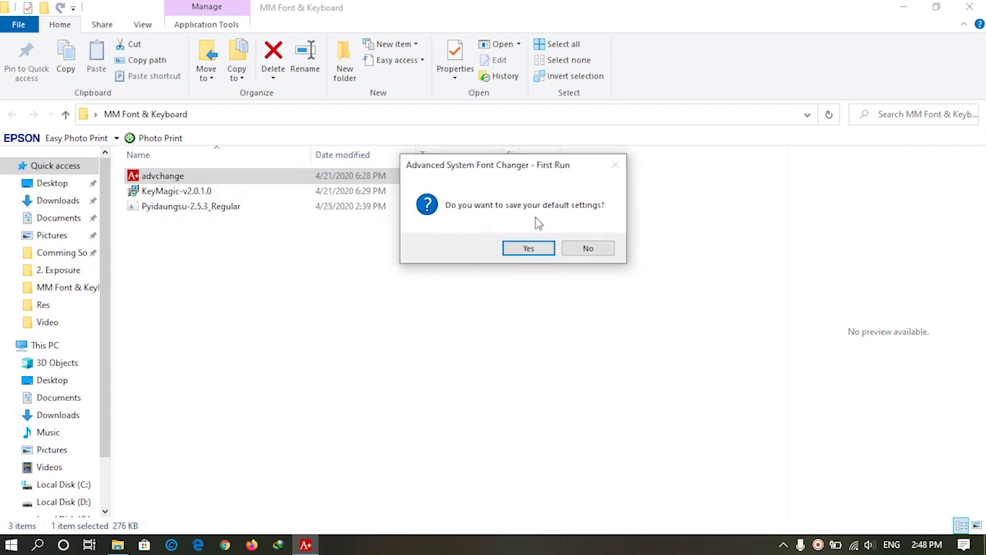
click(587, 249)
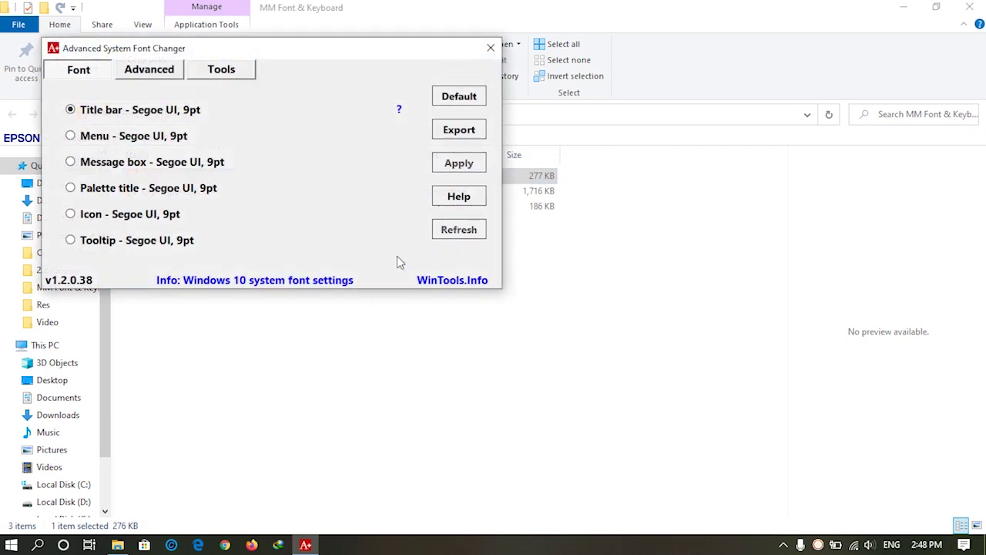
drag(379, 50, 629, 40)
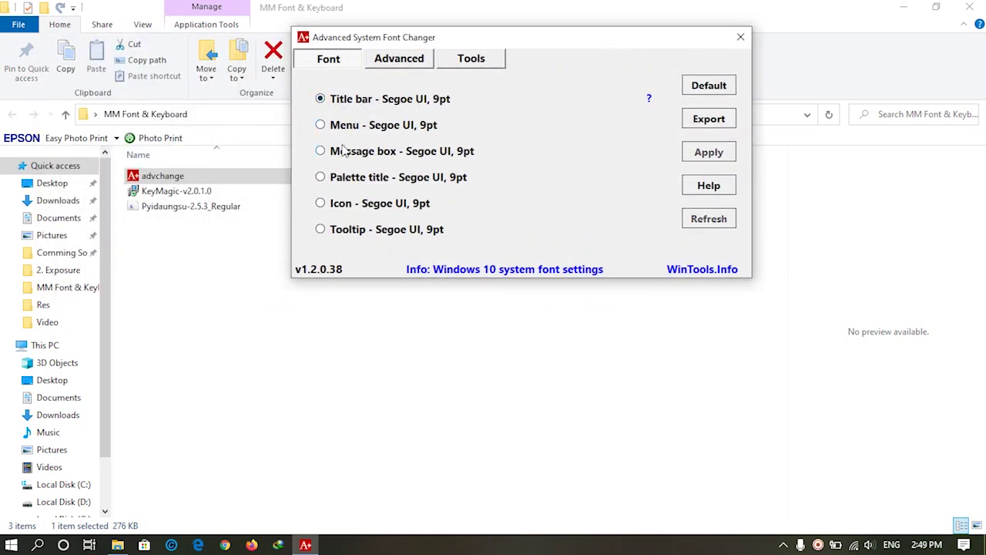
click(379, 63)
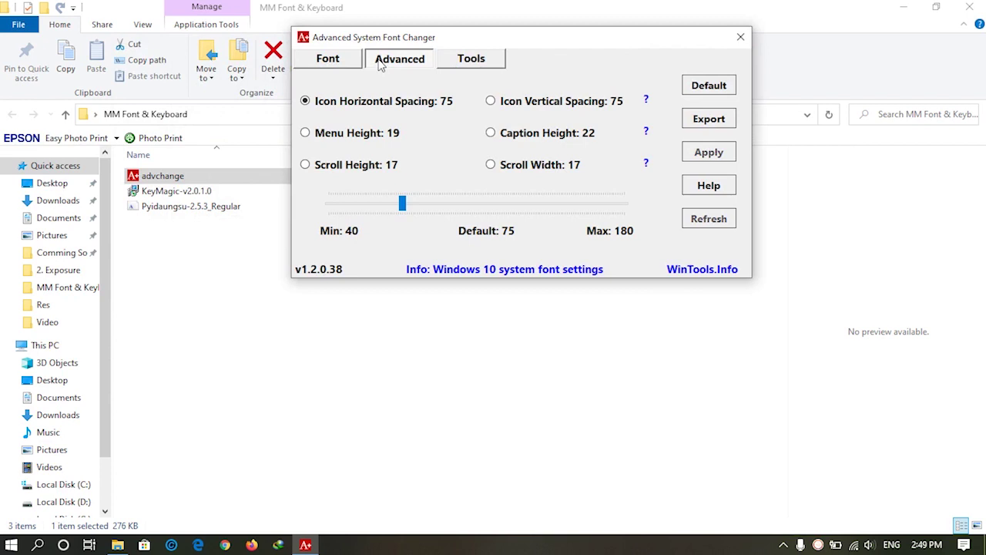
click(329, 59)
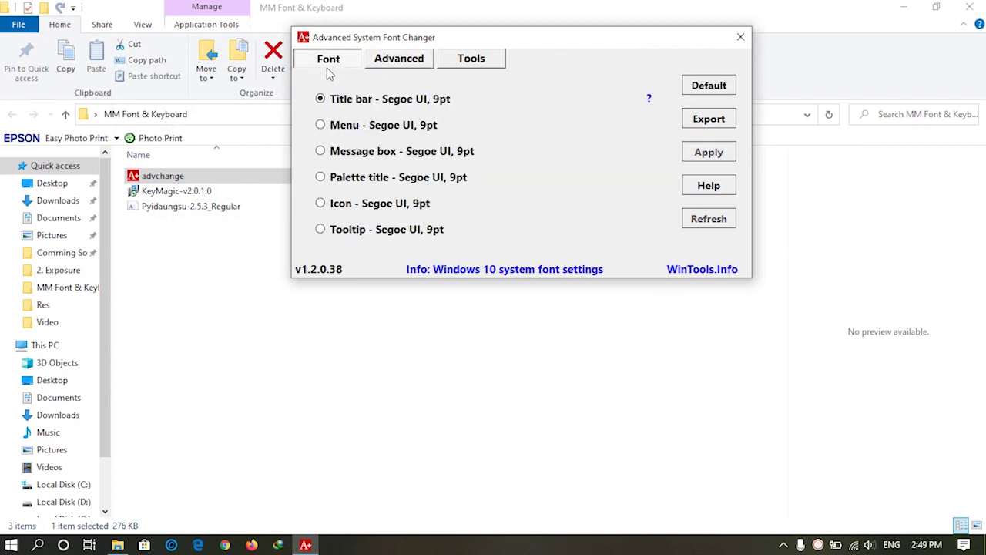
- Set the Icon system font to Pyidaungsu with Regular style and size 9
click(365, 208)
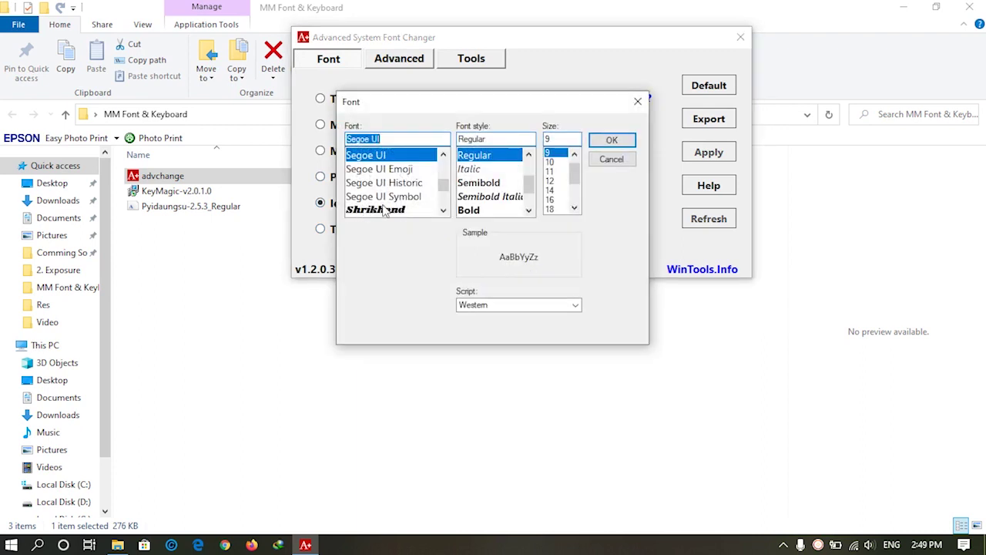
drag(476, 101, 627, 22)
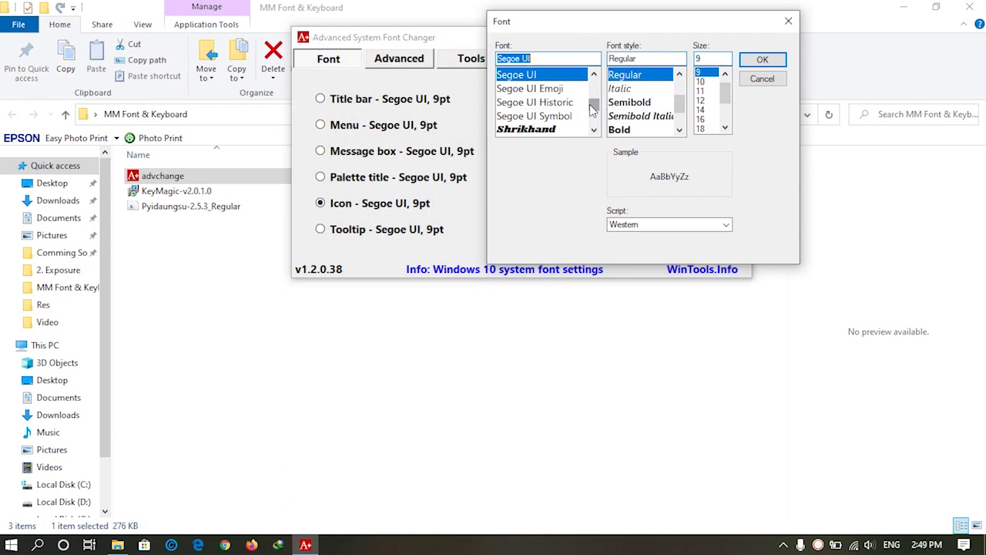
drag(593, 108, 591, 127)
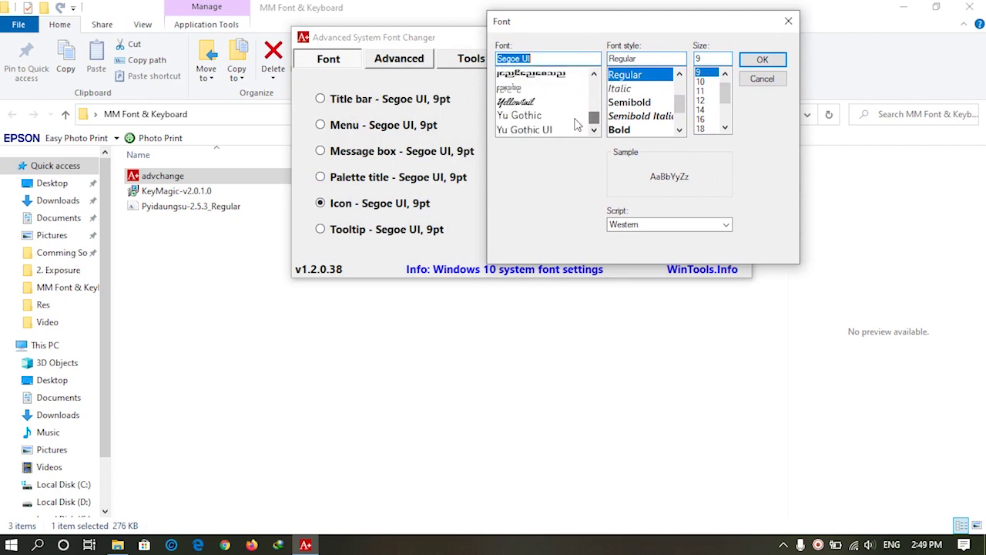
scroll(592, 118, up, 5)
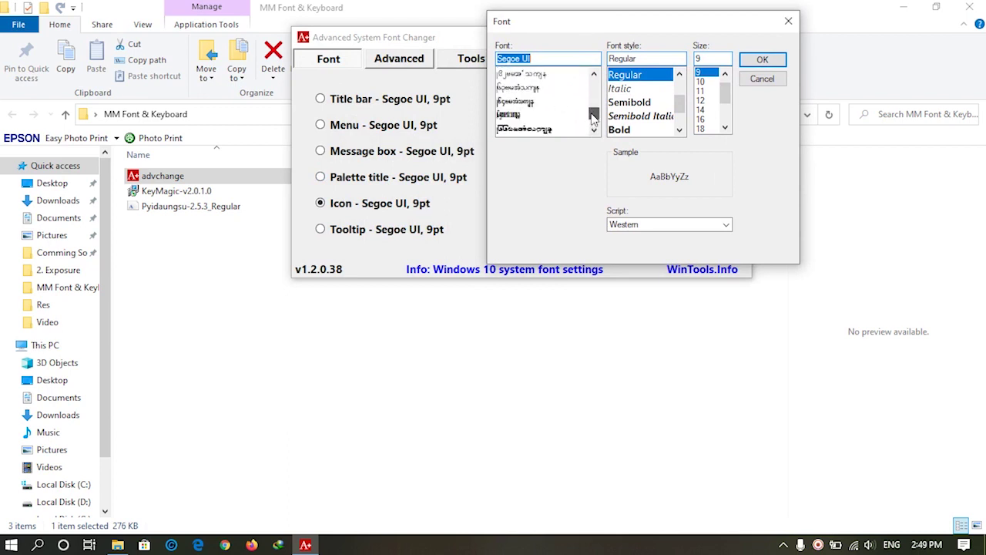
drag(593, 114, 593, 110)
scroll(592, 108, down, 5)
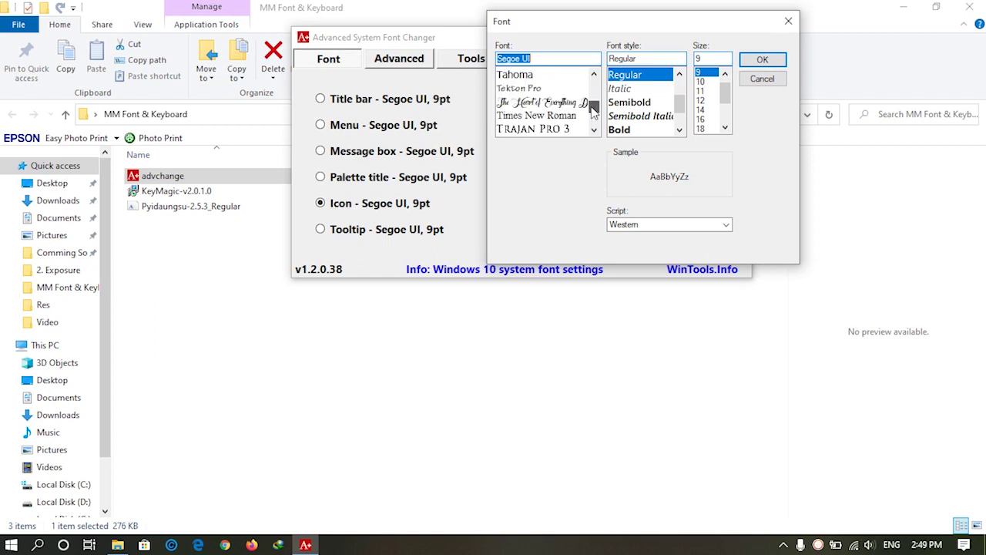
scroll(592, 109, down, 6)
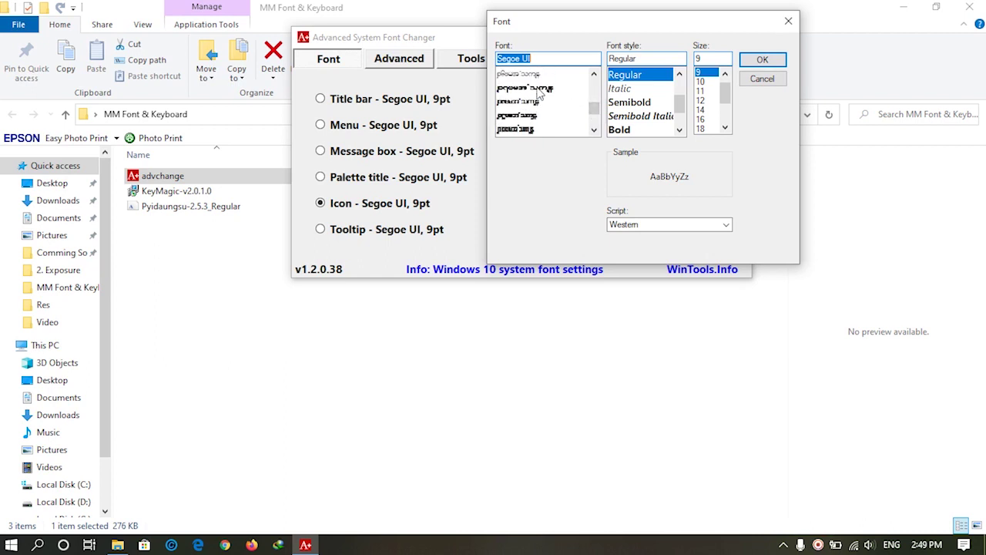
scroll(539, 93, up, 2)
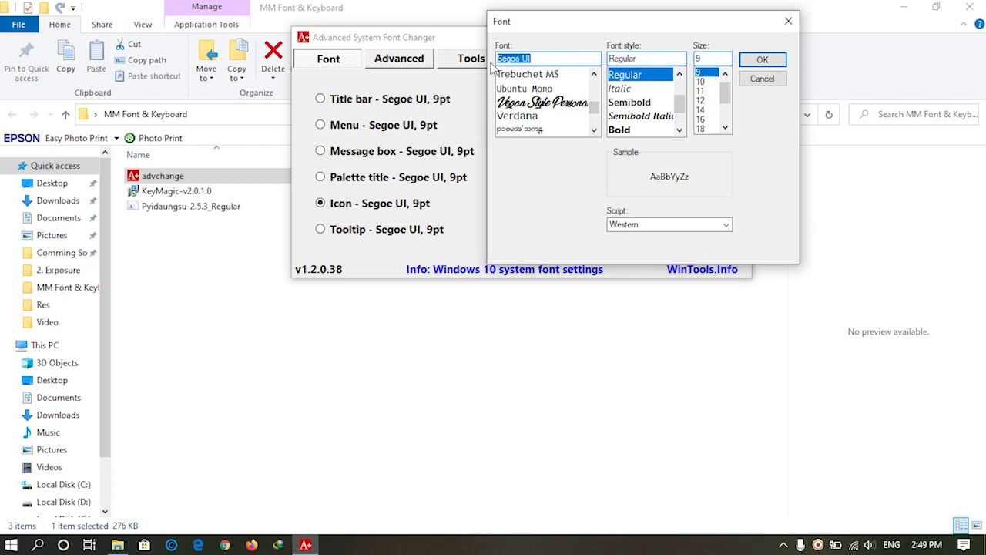
text(p)
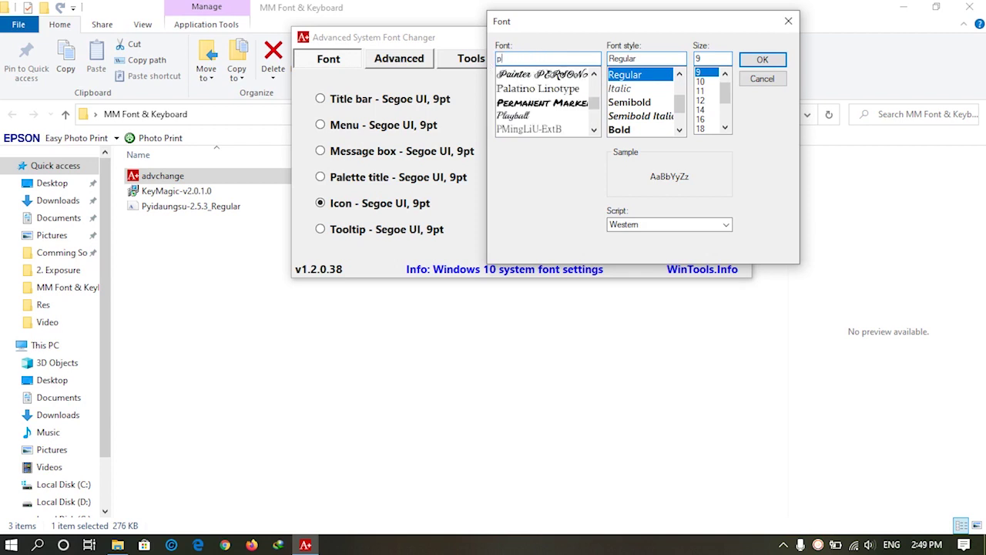
text(yi)
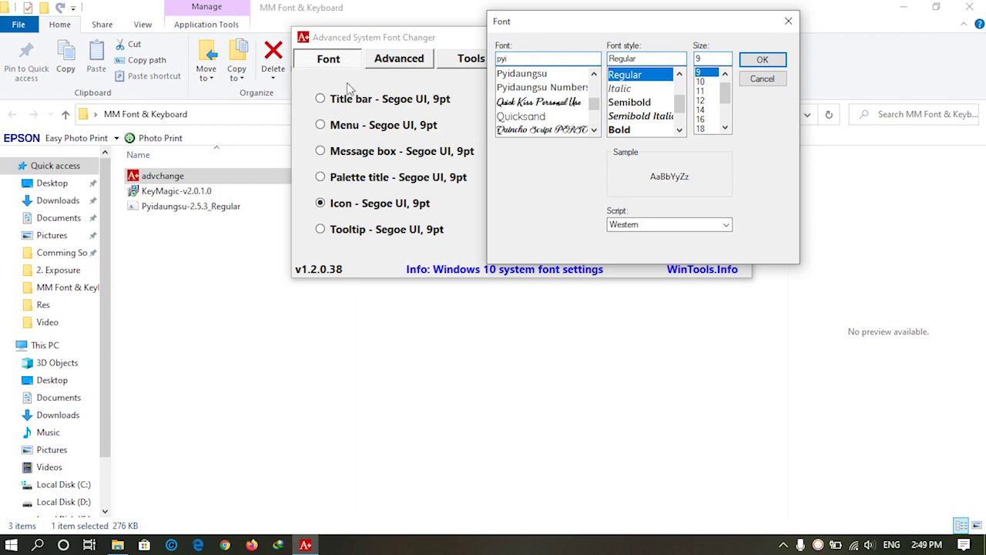
click(520, 77)
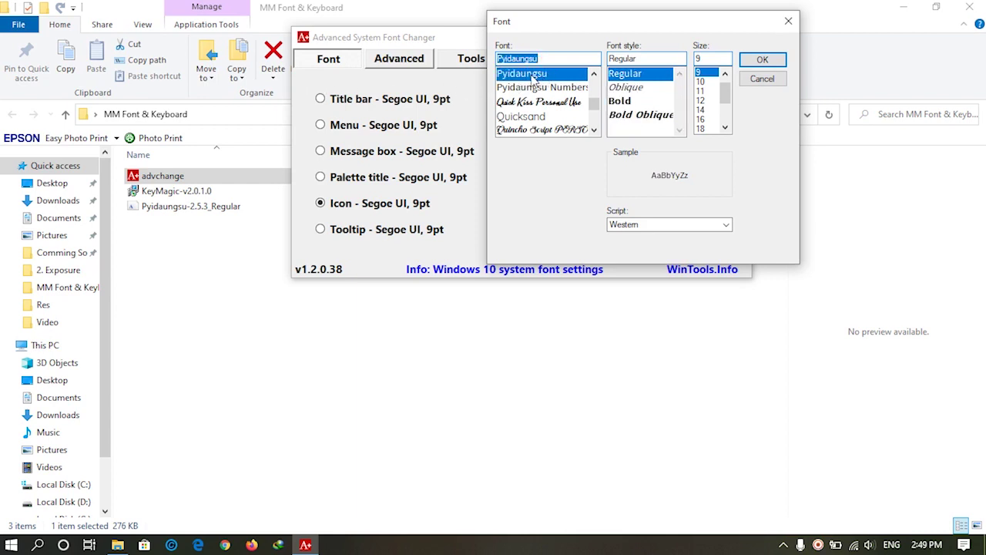
click(621, 101)
click(630, 75)
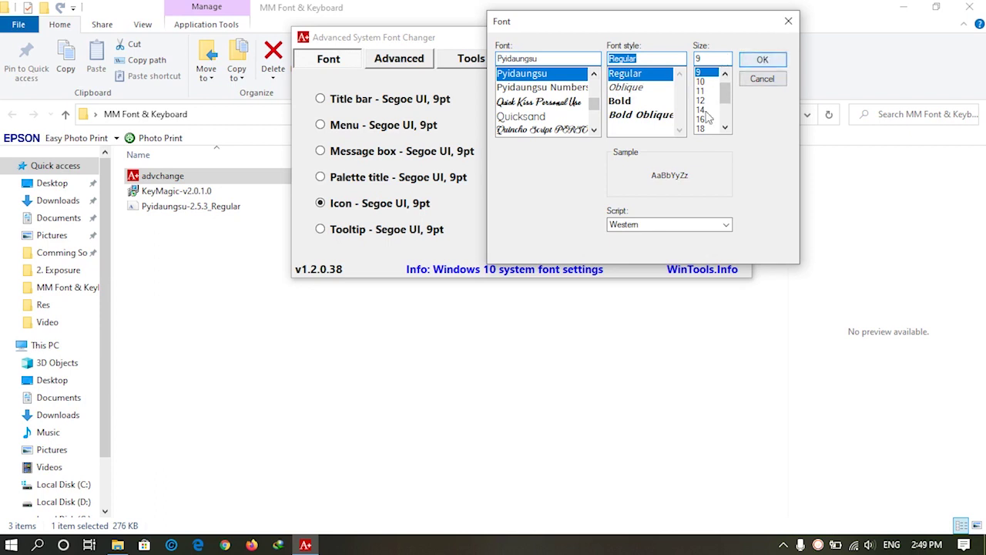
click(773, 65)
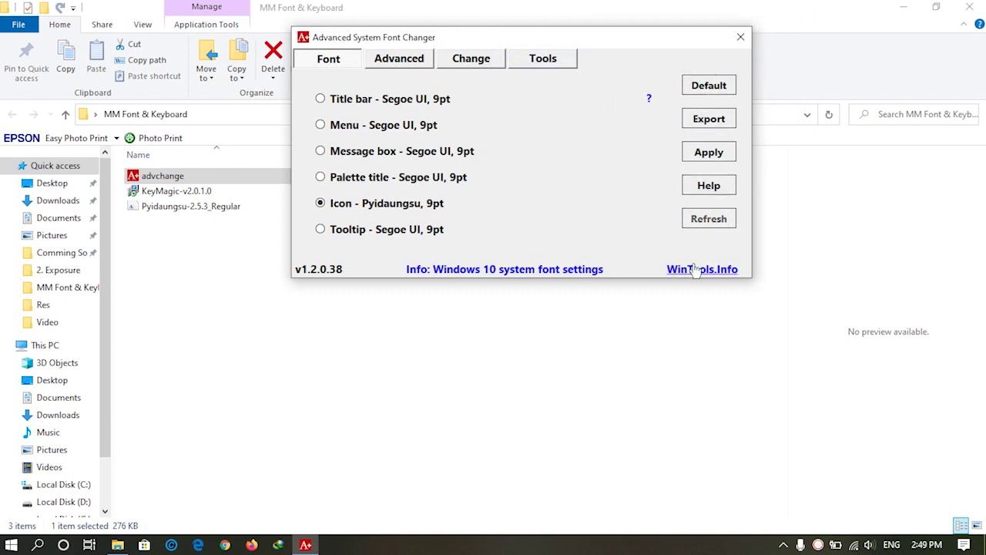
- Close Advanced System Font Changer and minimise the MM Font & Keyboard folder window
click(740, 38)
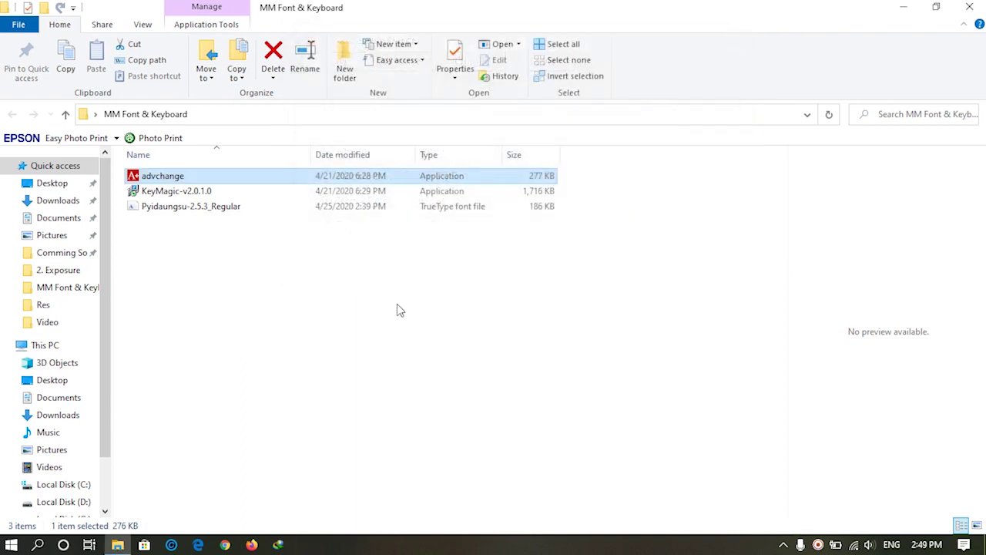
click(308, 338)
click(903, 8)
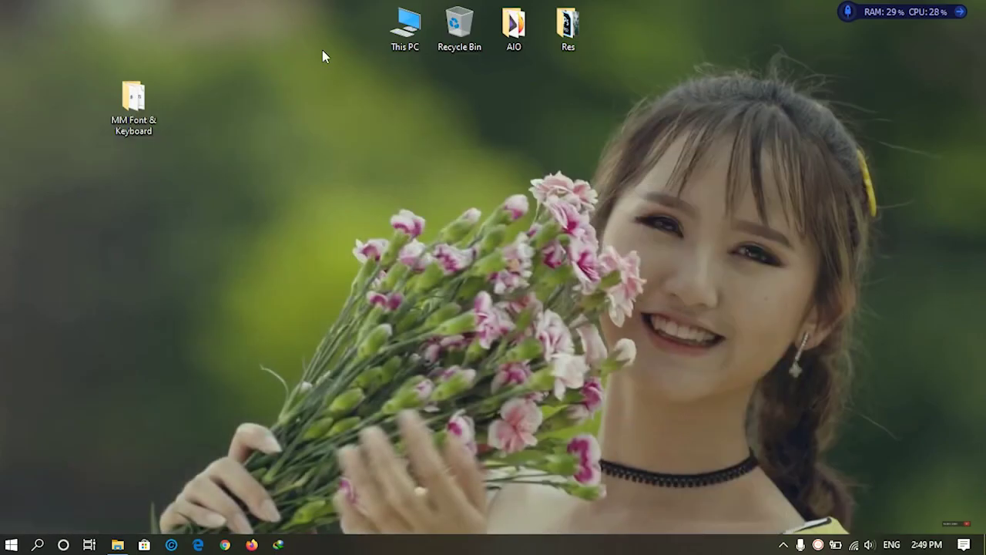
- Create a new folder on the desktop and enter နေကောင်းလား as its name to test Myanmar typing
right_click(275, 46)
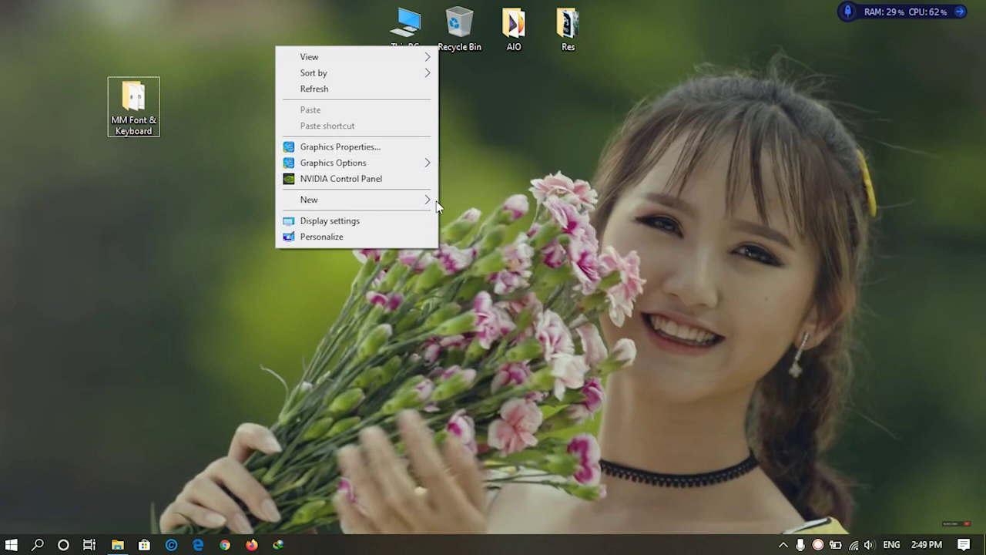
mouse_move(437, 201)
click(473, 200)
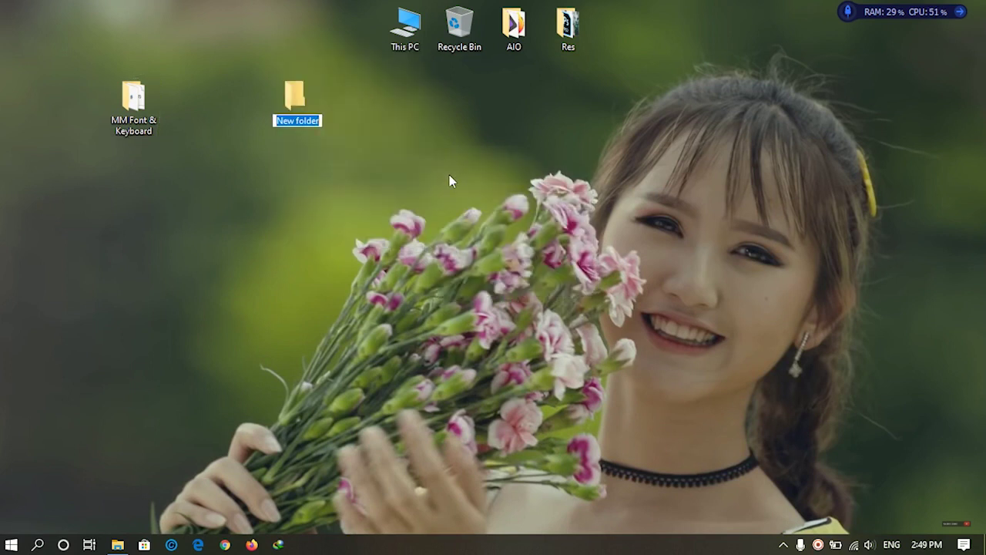
text(ဂျစဝို)
key(BackSpace)
key(BackSpace)
key(BackSpace)
key(BackSpace)
key(BackSpace)
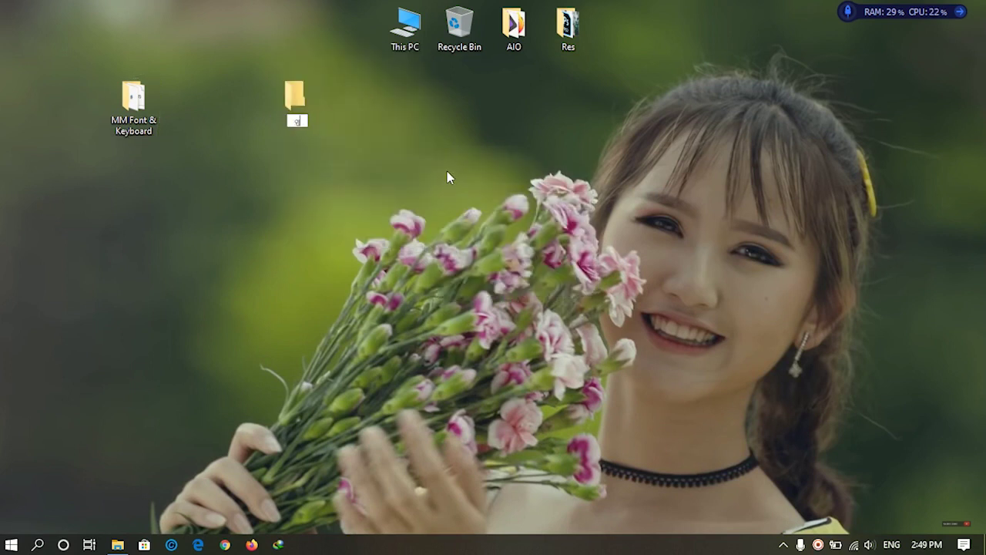
text(နေဝေ)
text(ကောင်းလား)
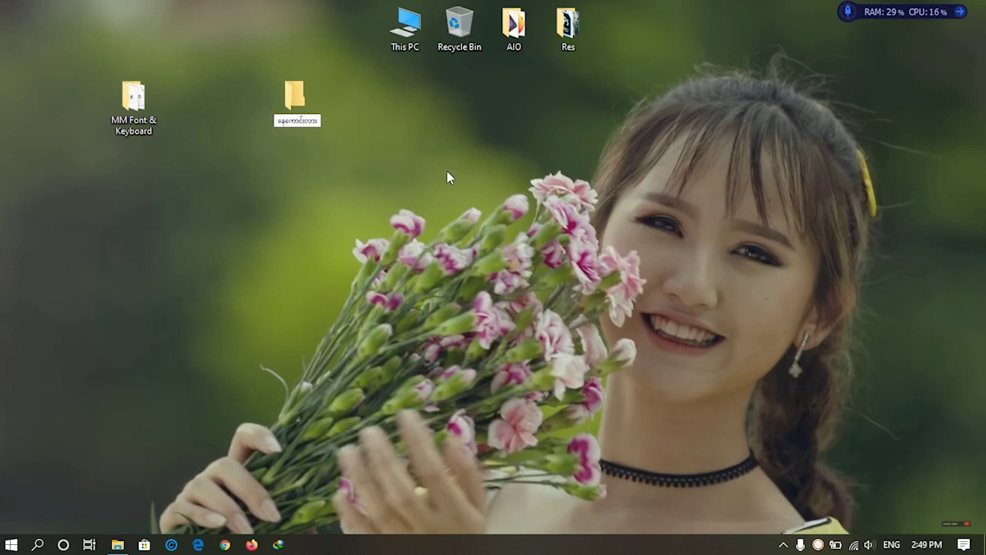
- Clear the Myanmar text from the test folder's name and delete the folder from the desktop
key(BackSpace)
key(BackSpace)
key(BackSpace)
key(BackSpace)
key(BackSpace)
key(BackSpace)
key(BackSpace)
key(BackSpace)
key(BackSpace)
key(BackSpace)
key(BackSpace)
text(ေ)
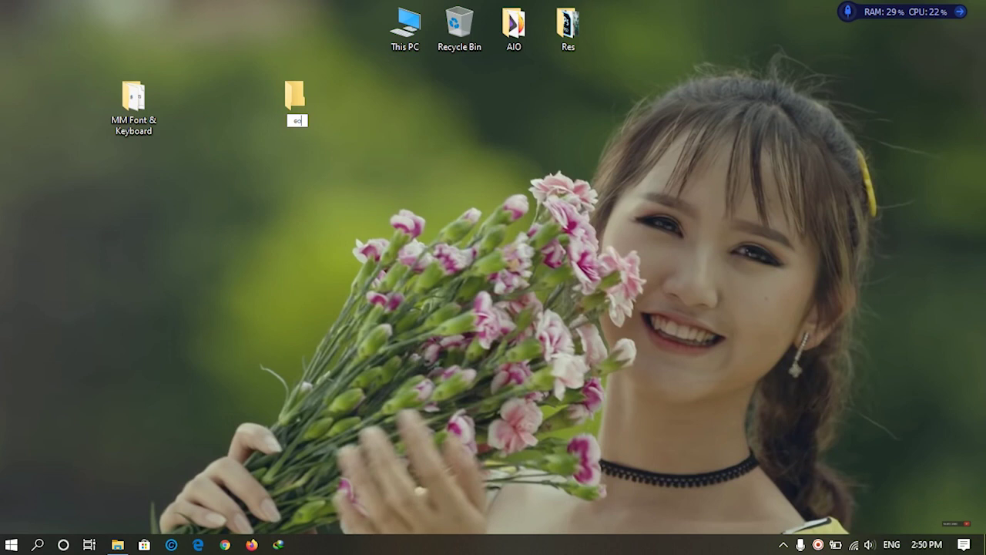
click(305, 101)
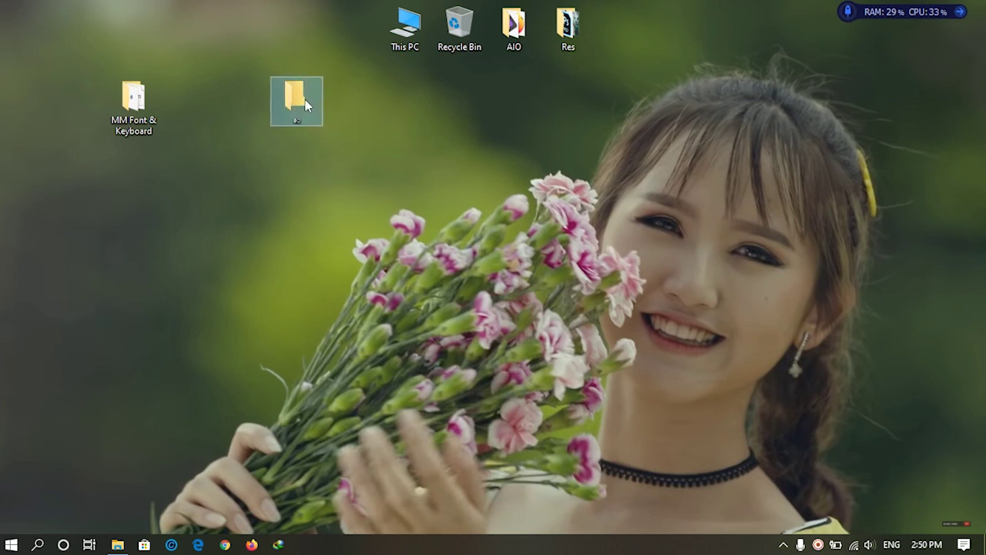
key(Delete)
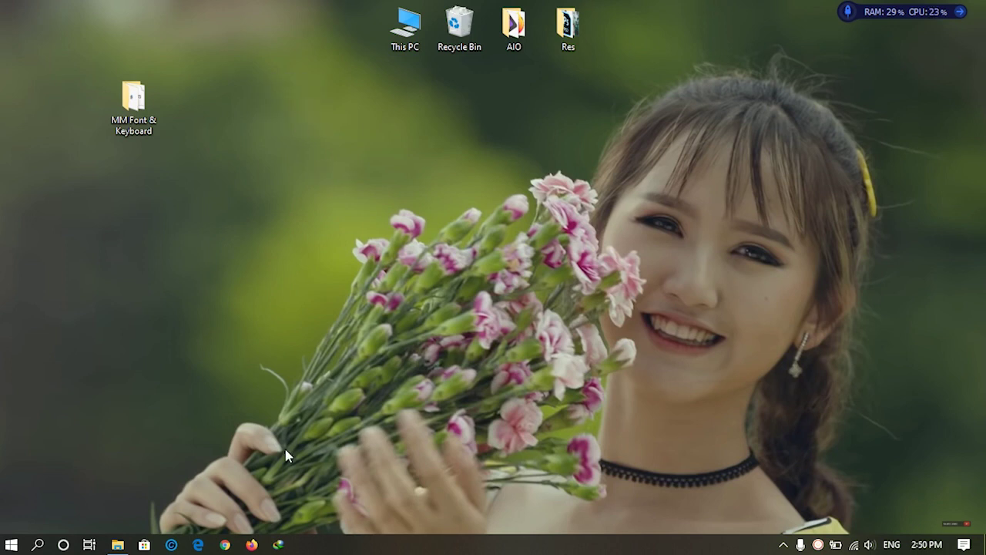
- Switch to Chrome and open the Customize fonts page in its appearance settings
click(226, 546)
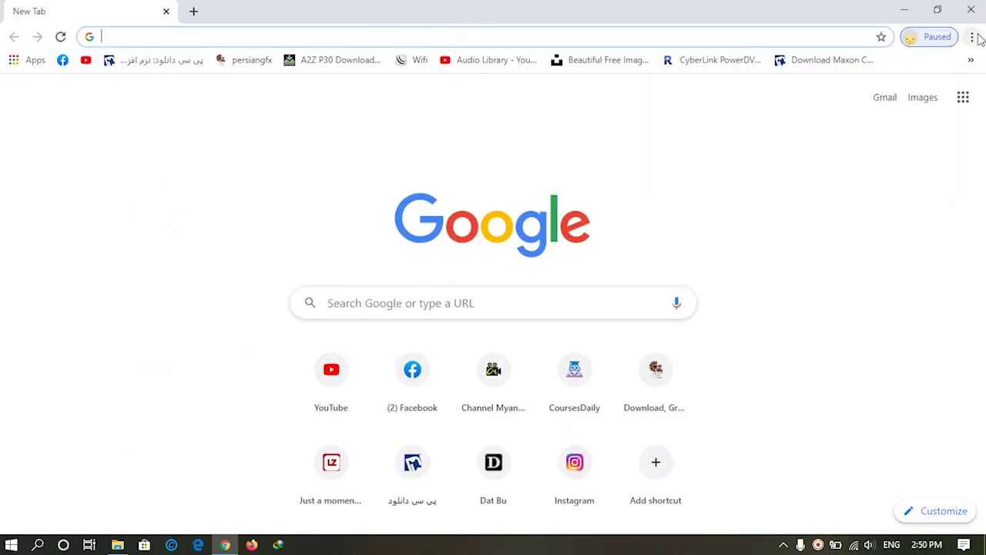
click(972, 37)
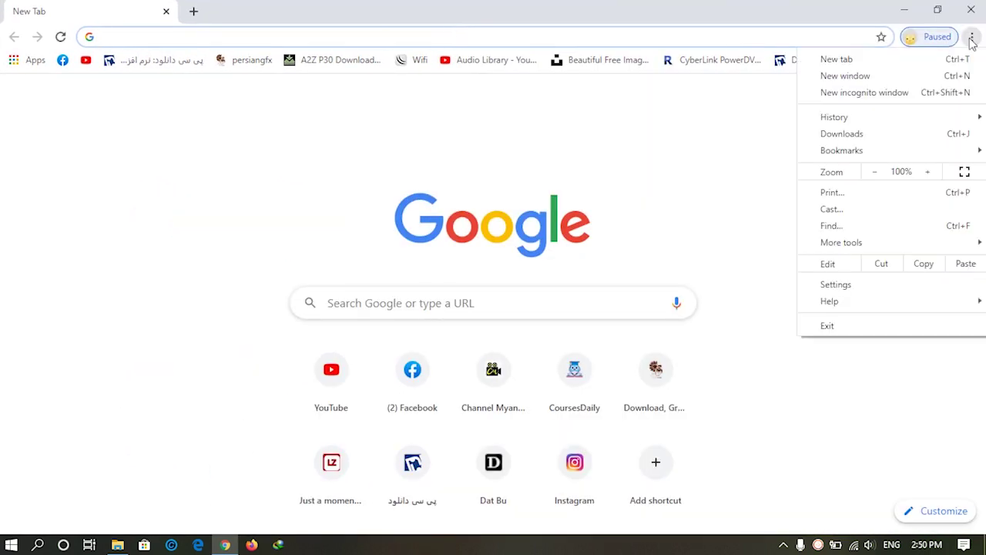
click(828, 285)
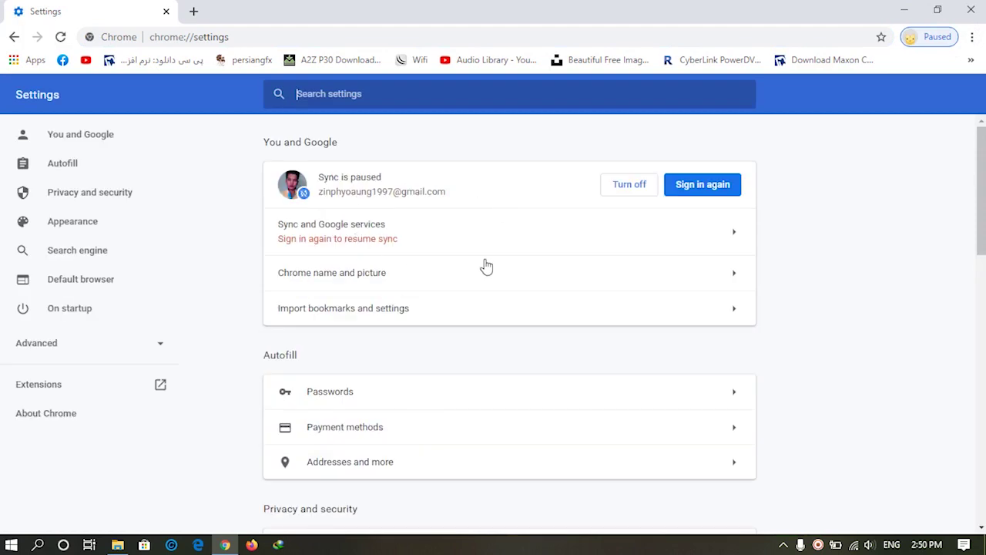
scroll(229, 301, down, 5)
scroll(325, 285, up, 3)
scroll(346, 332, down, 5)
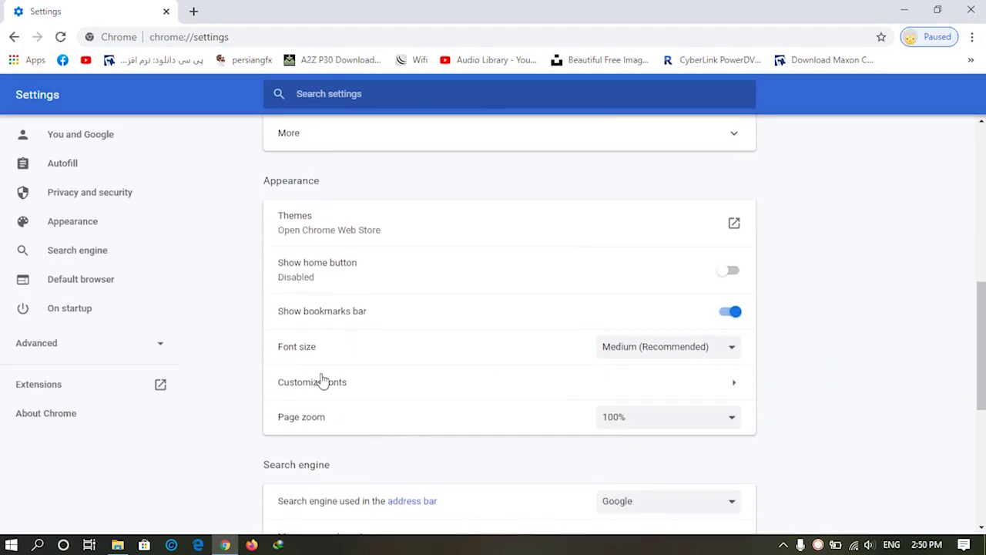
click(353, 382)
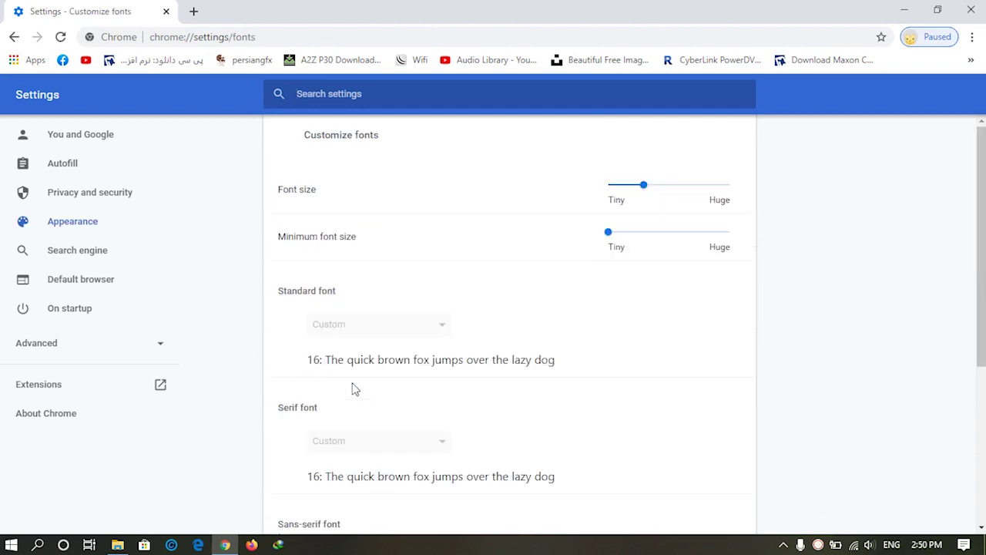
- Set Chrome's standard font to Pyidaungsu
scroll(528, 327, down, 1)
click(380, 260)
scroll(374, 315, up, 1)
scroll(374, 324, down, 5)
scroll(369, 347, down, 10)
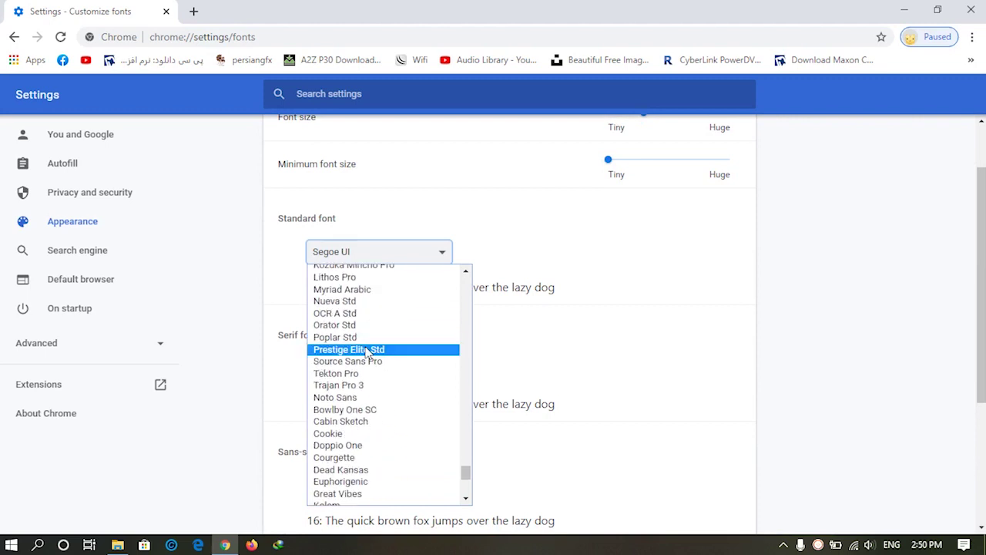
scroll(368, 353, down, 5)
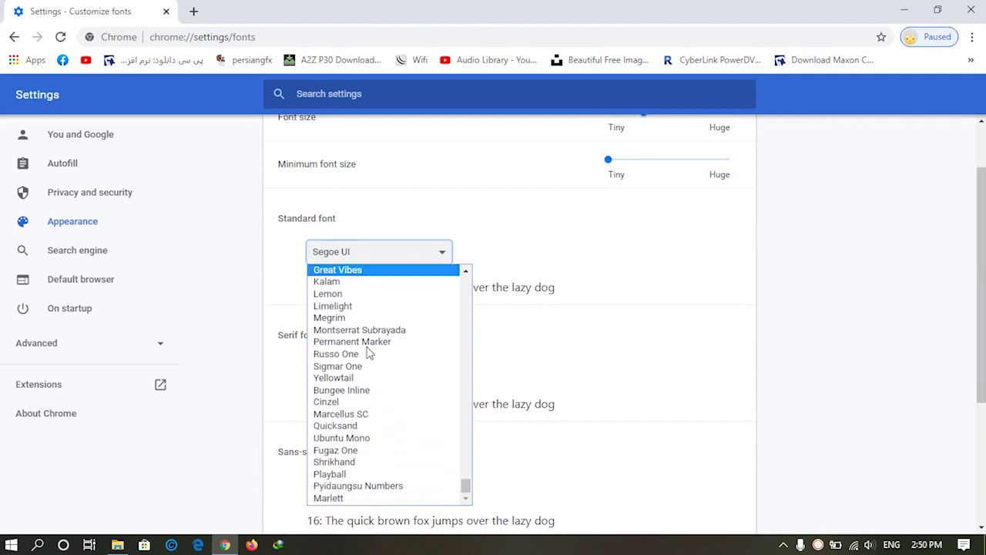
scroll(362, 358, up, 3)
scroll(363, 358, down, 3)
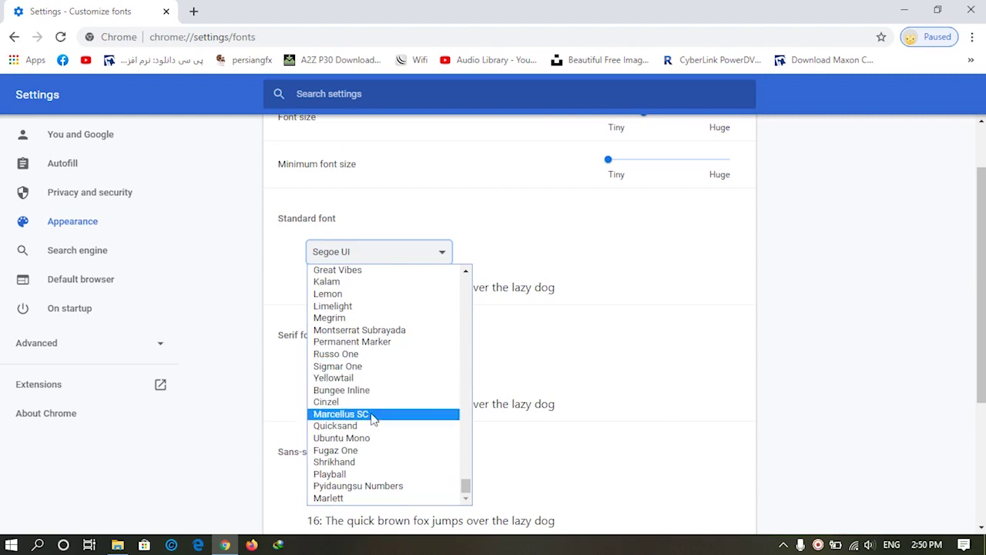
scroll(397, 449, up, 8)
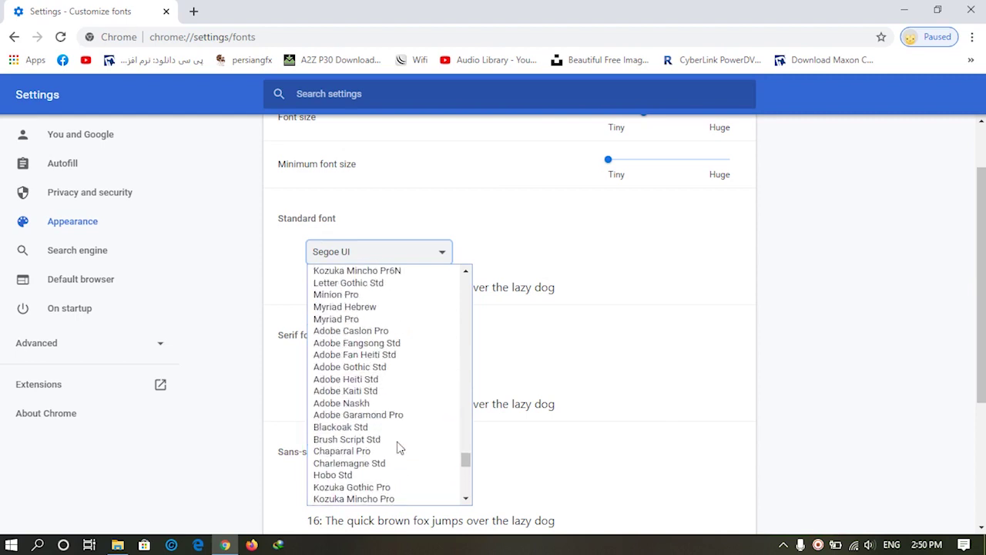
scroll(399, 448, up, 7)
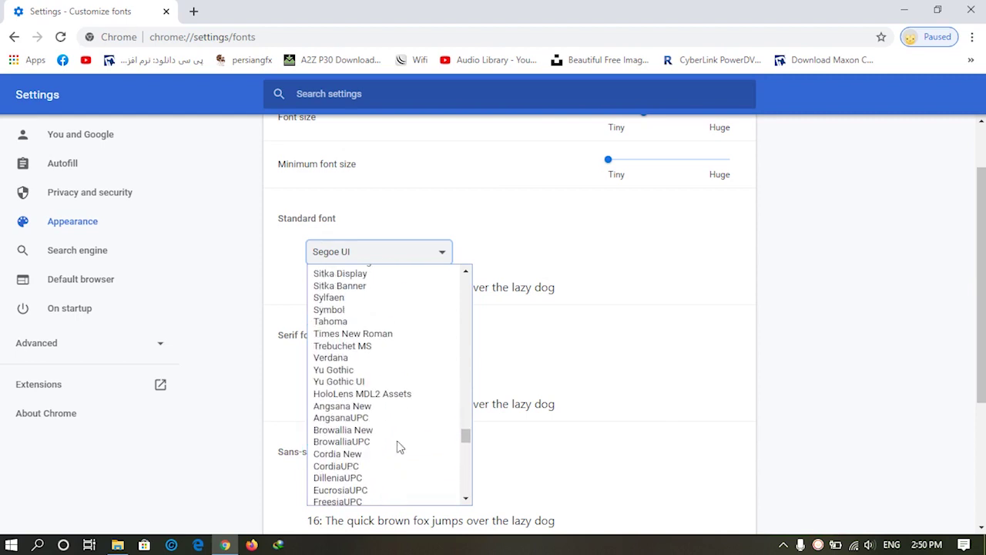
scroll(399, 449, up, 8)
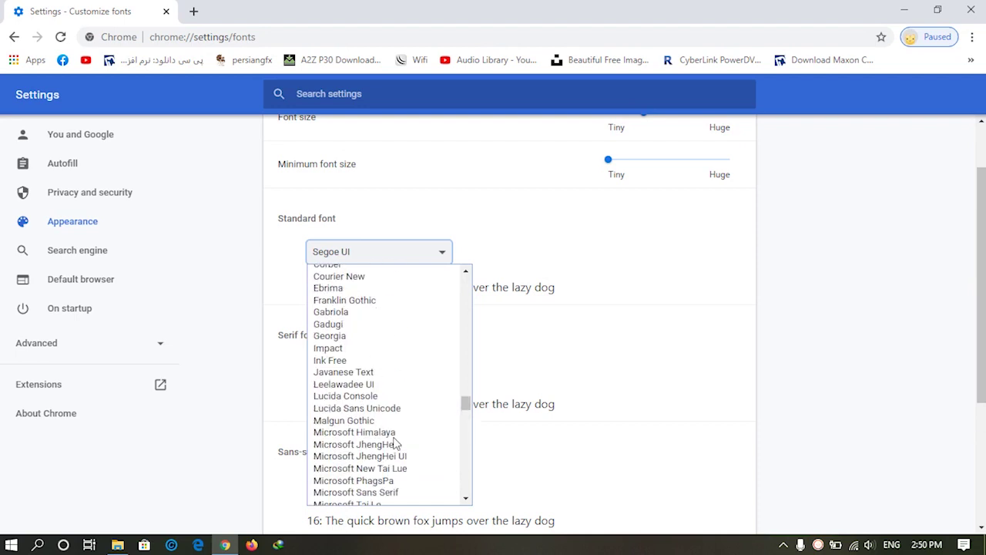
scroll(393, 442, up, 9)
scroll(339, 383, down, 4)
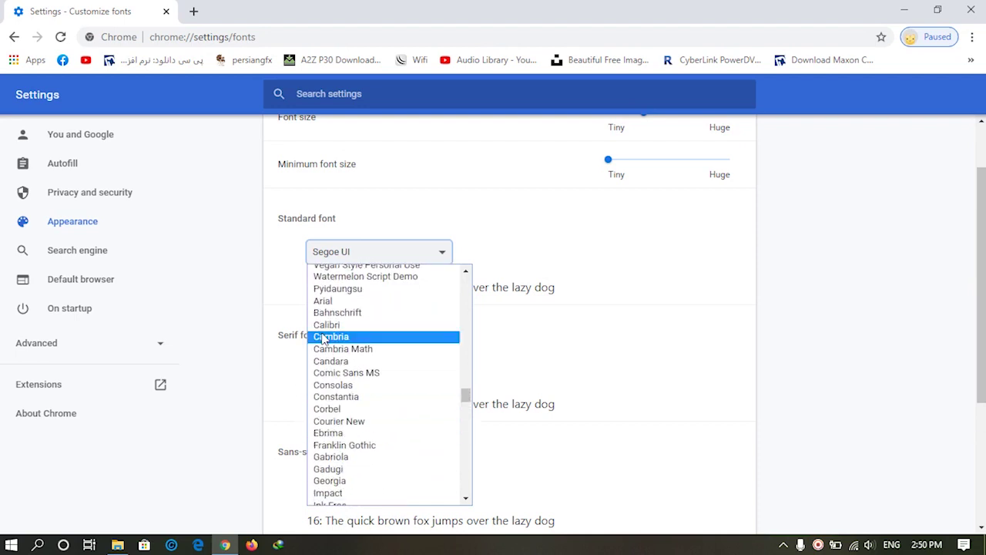
click(339, 288)
- Set the serif font to Pyidaungsu on the Customize fonts page
scroll(380, 314, down, 1)
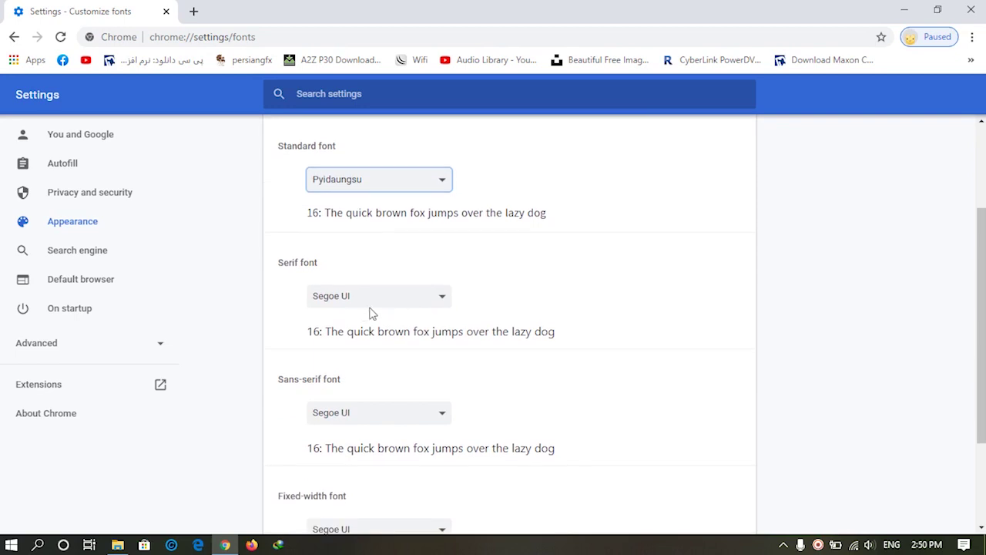
click(362, 309)
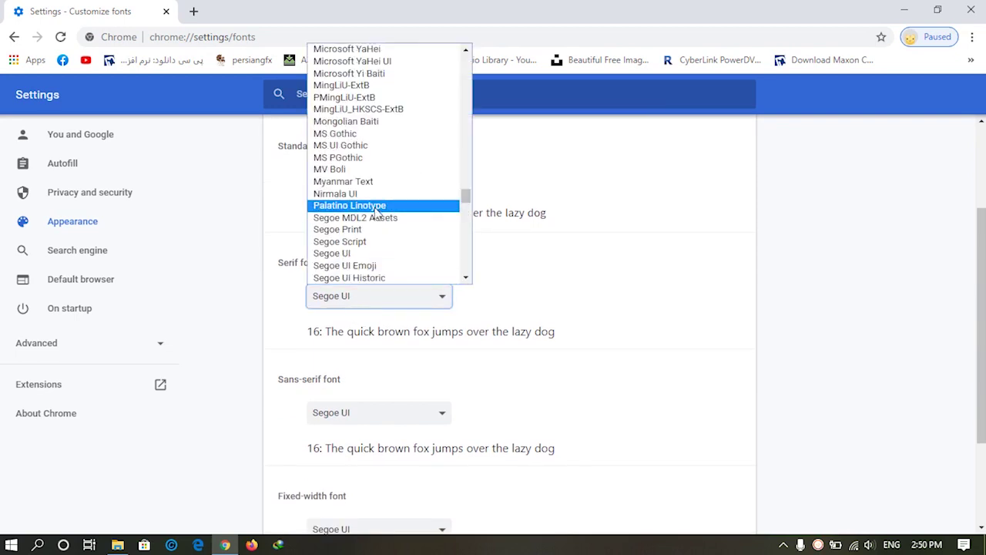
scroll(376, 215, up, 6)
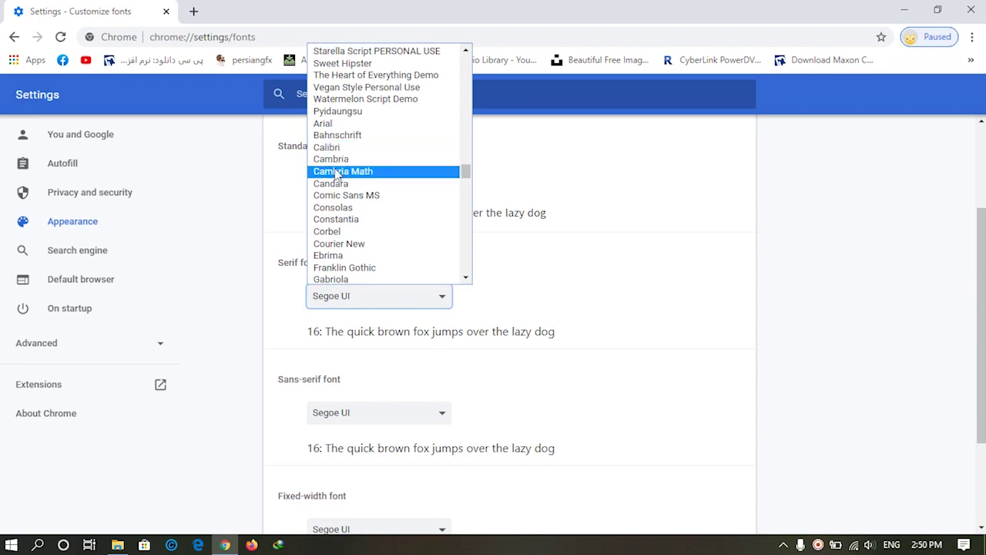
scroll(356, 182, up, 4)
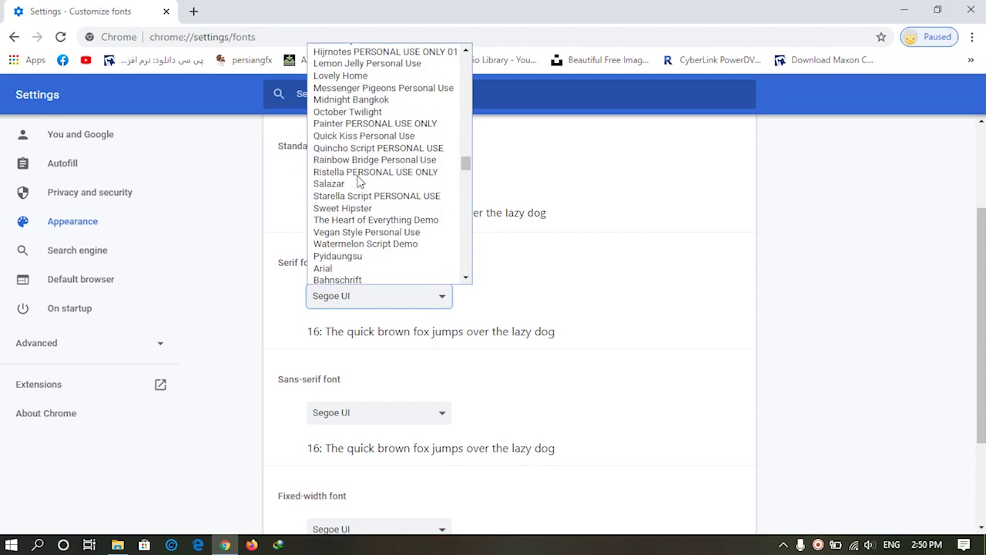
click(345, 257)
- Set the sans-serif font to Pyidaungsu on the Customize fonts page
scroll(406, 305, down, 1)
click(390, 349)
scroll(385, 243, up, 15)
scroll(386, 243, up, 4)
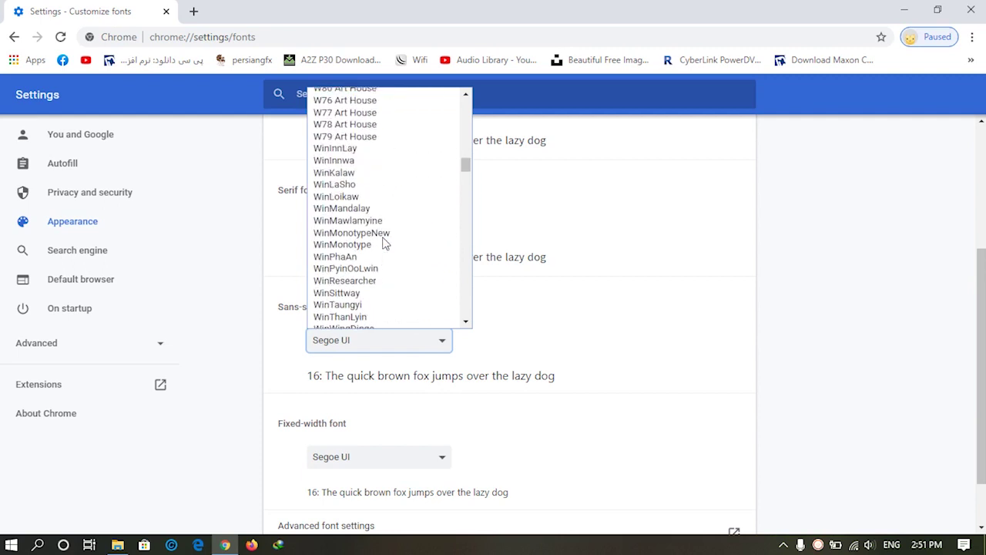
scroll(384, 243, up, 3)
scroll(385, 243, down, 12)
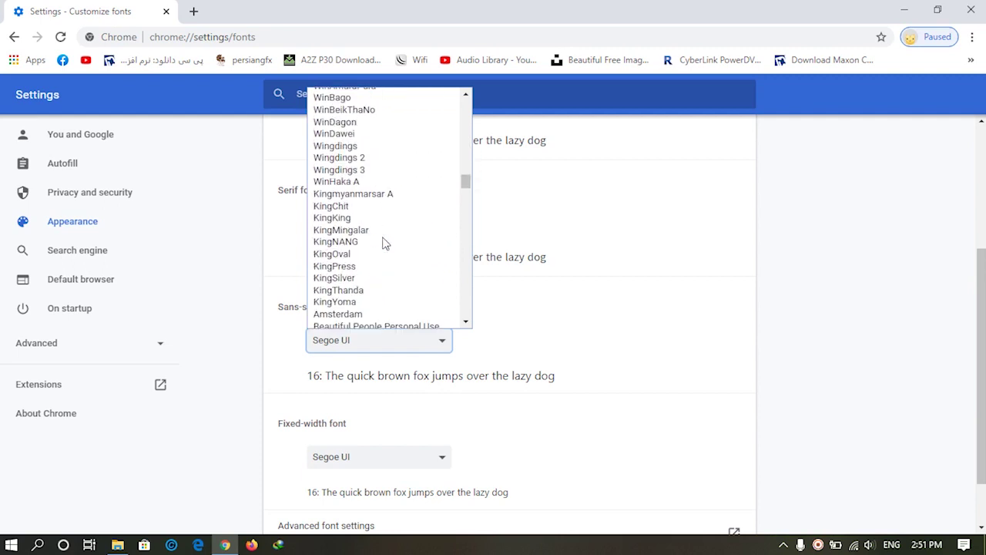
scroll(363, 216, down, 4)
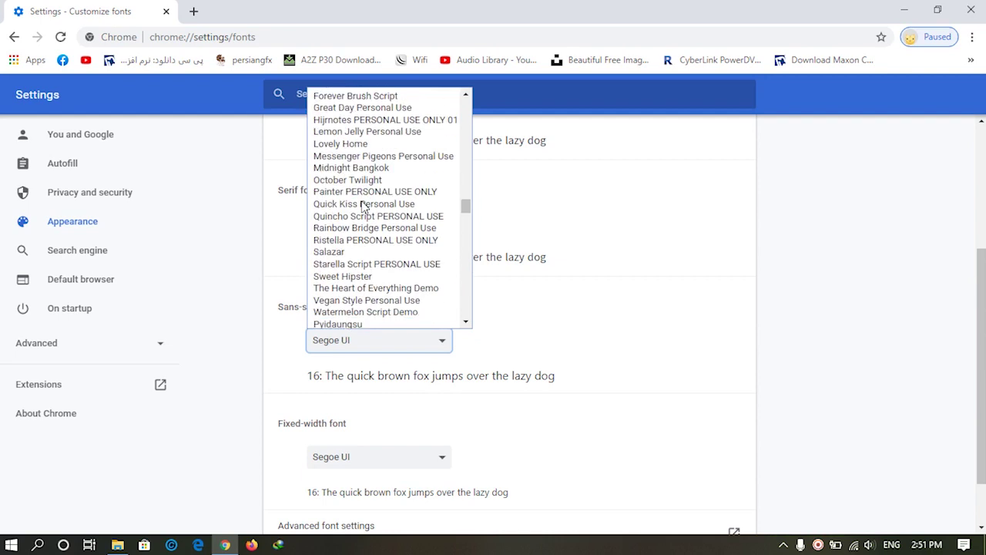
scroll(366, 245, down, 4)
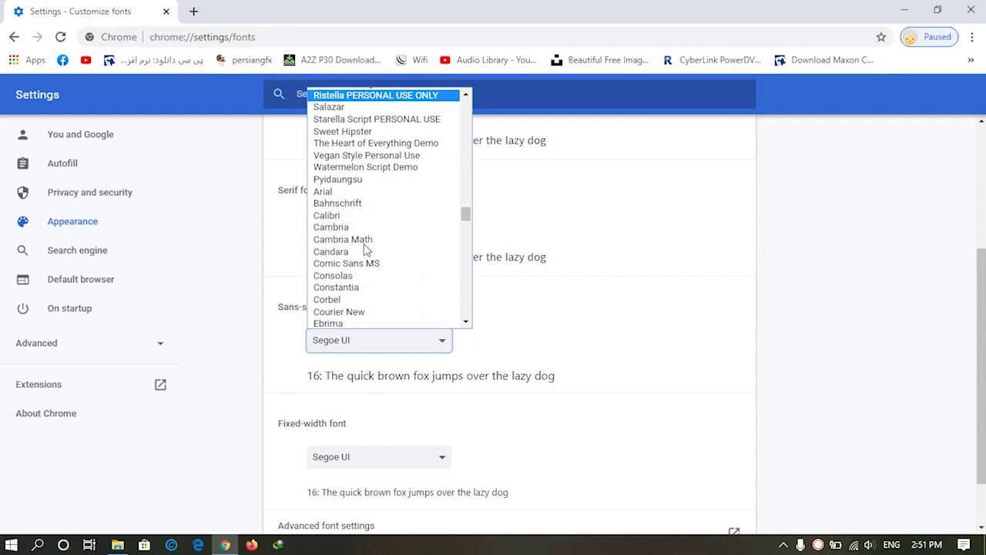
click(362, 179)
- Set the fixed-width font to Pyidaungsu on the Customize fonts page
scroll(471, 288, down, 2)
click(384, 403)
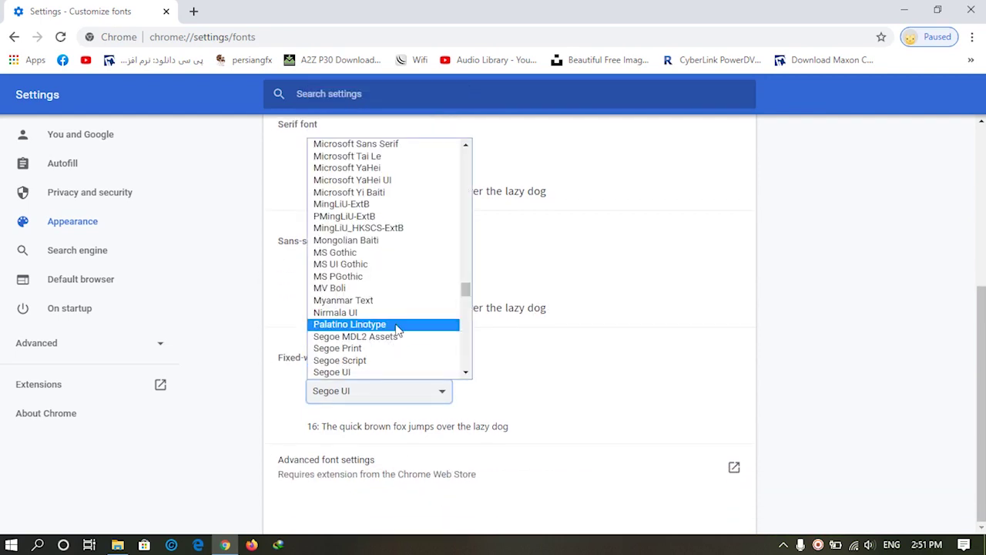
scroll(385, 277, up, 15)
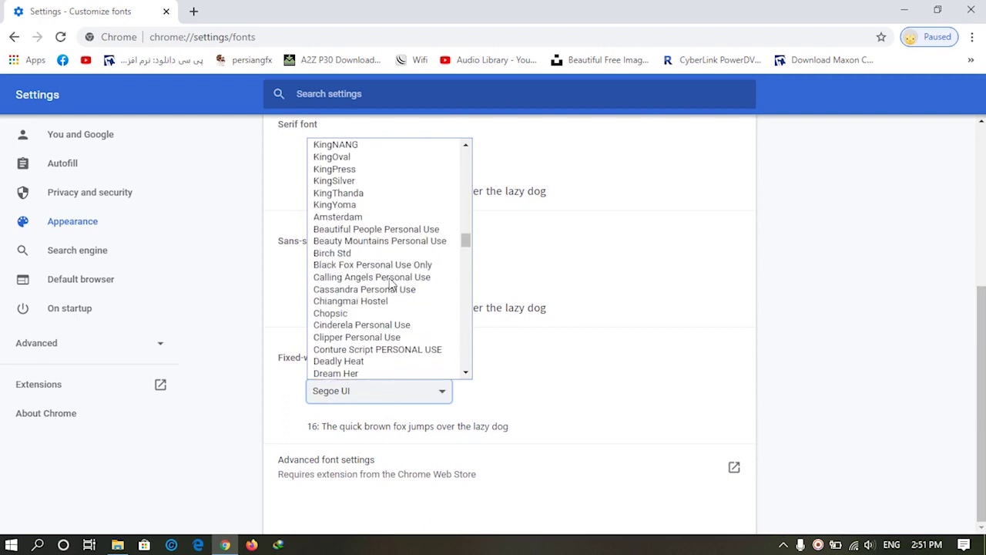
scroll(379, 270, up, 8)
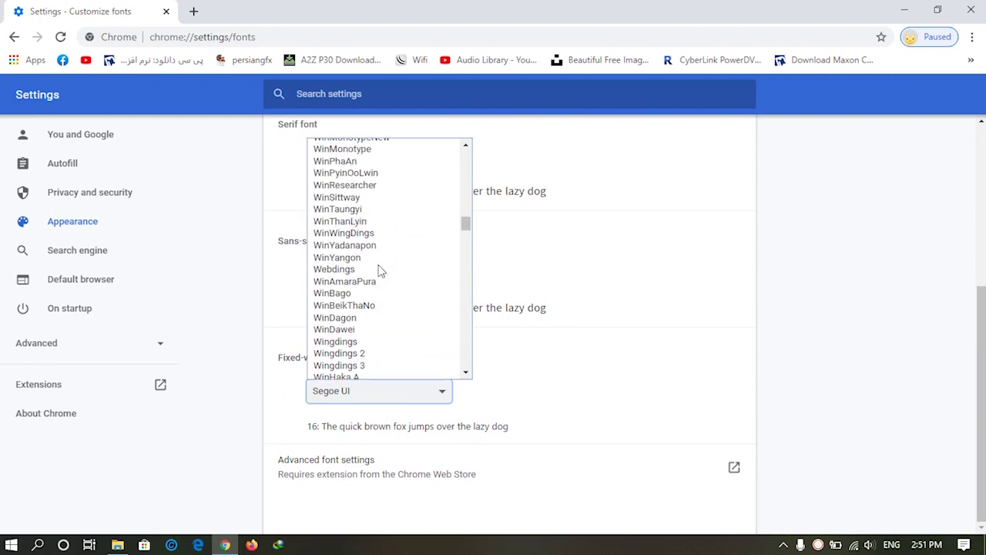
scroll(379, 270, up, 2)
scroll(380, 270, down, 10)
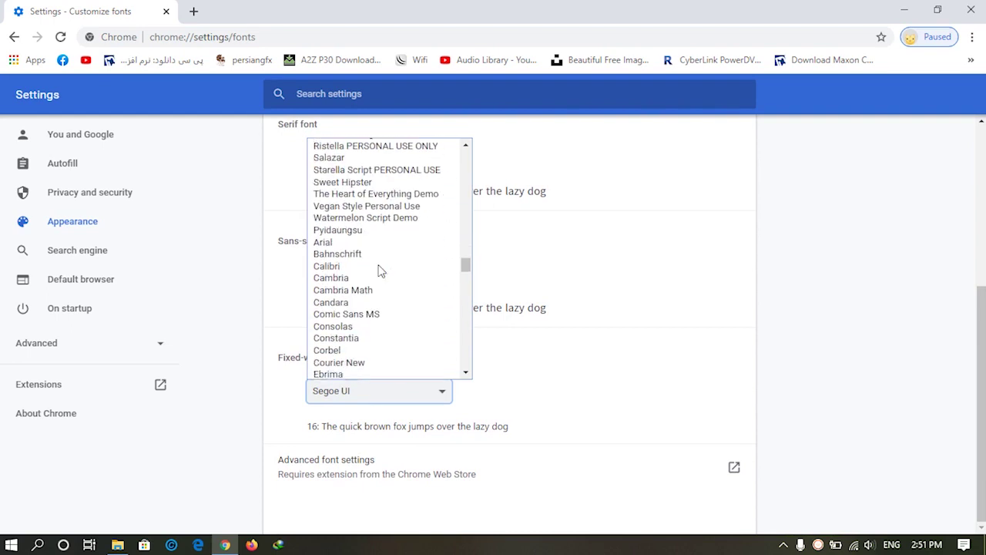
click(353, 230)
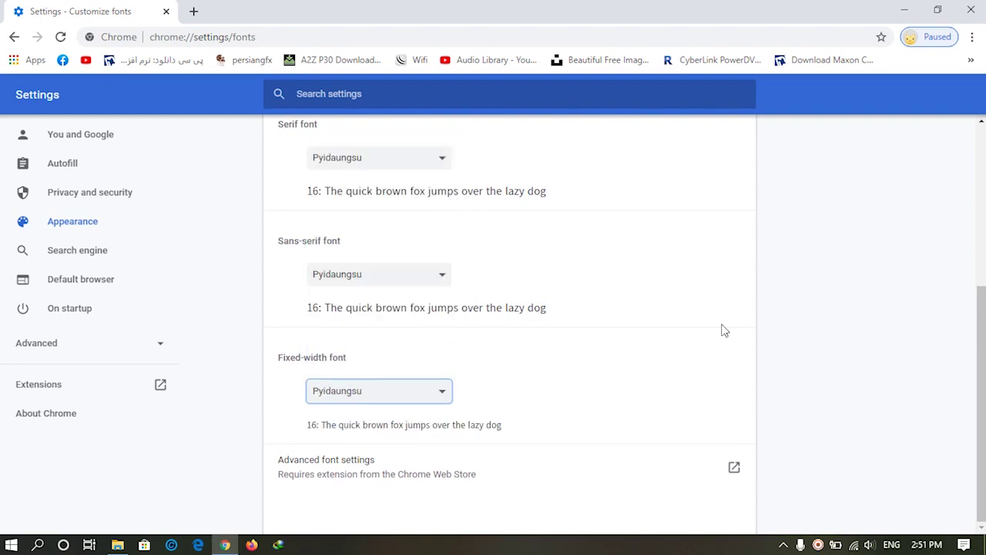
- Replace the Settings tab with a new tab and enter နေကောင်းလား in the address bar to test Myanmar typing
click(195, 11)
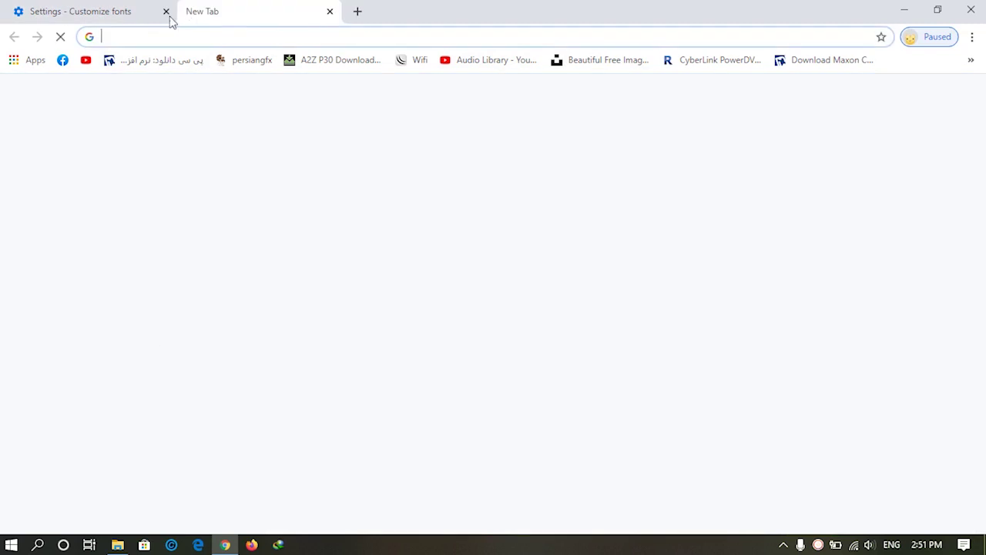
click(165, 11)
click(174, 43)
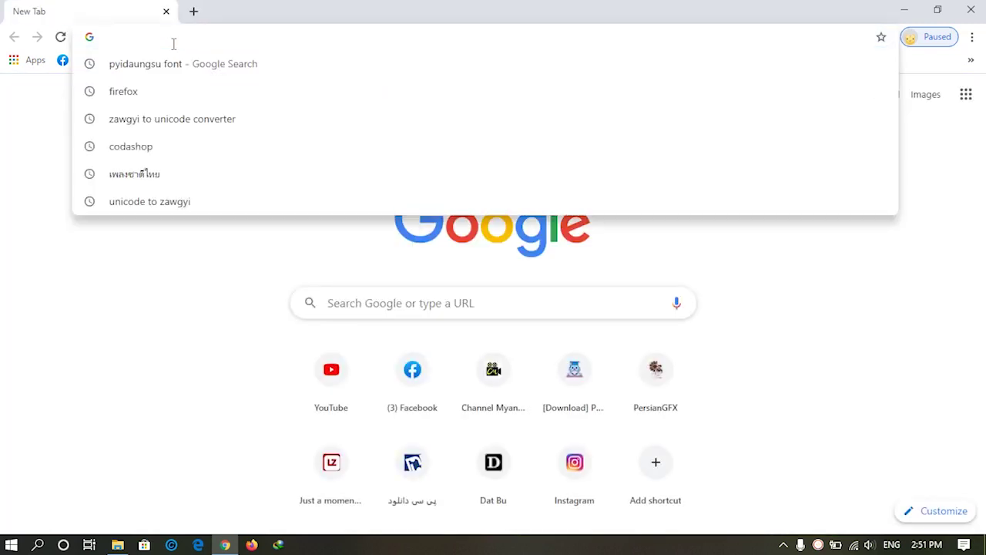
text(နေေ)
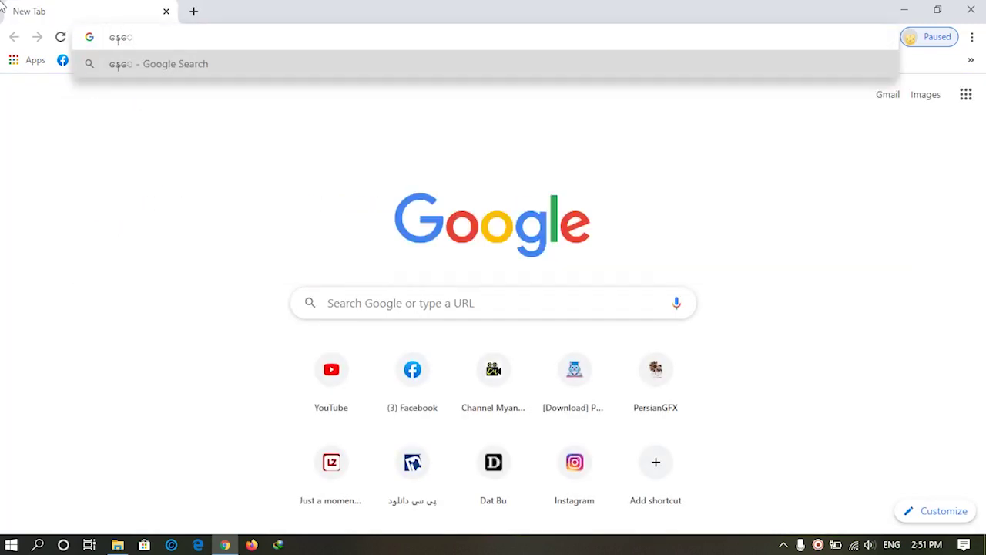
text(ကာင်းလား)
- Clear the Myanmar test text from the address bar and close Chrome
key(BackSpace)
key(BackSpace)
key(BackSpace)
key(BackSpace)
key(BackSpace)
key(BackSpace)
key(BackSpace)
key(BackSpace)
key(BackSpace)
key(BackSpace)
key(BackSpace)
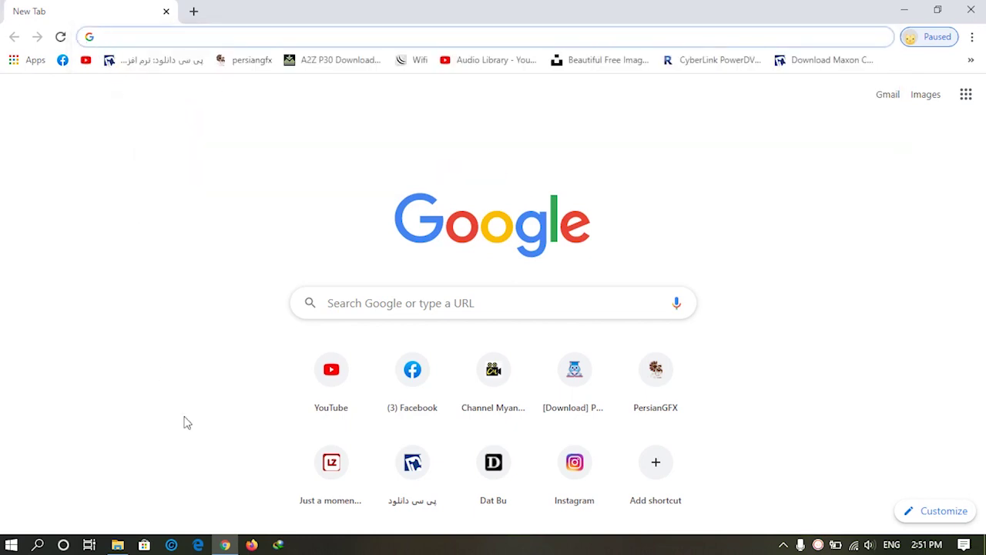
click(970, 10)
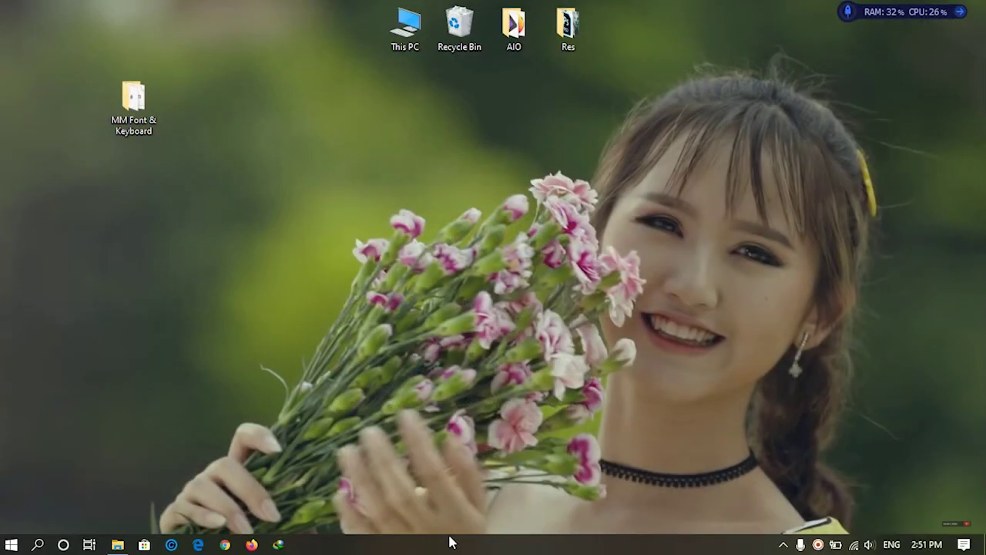
- Switch to Firefox, dismissing the default browser prompt, and open its Options page
click(253, 545)
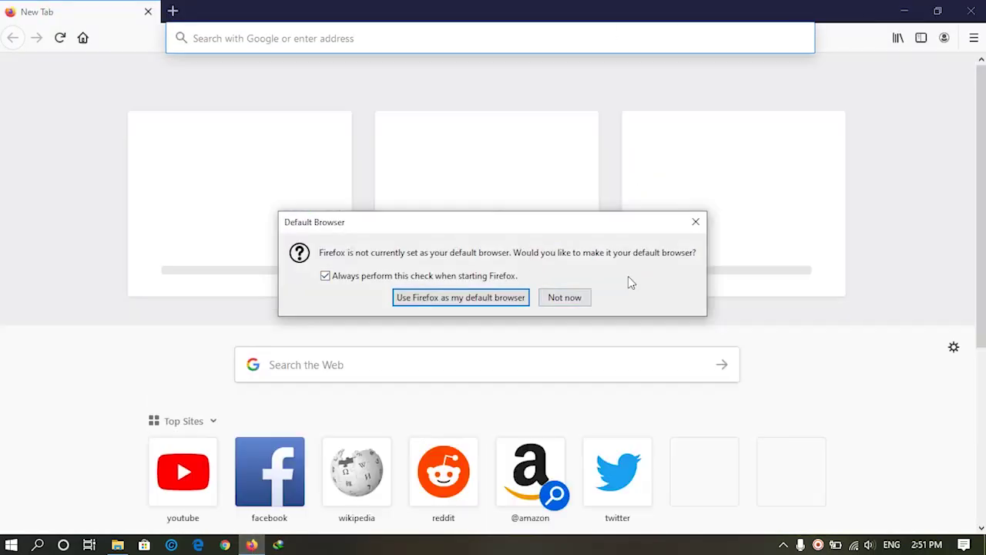
click(695, 222)
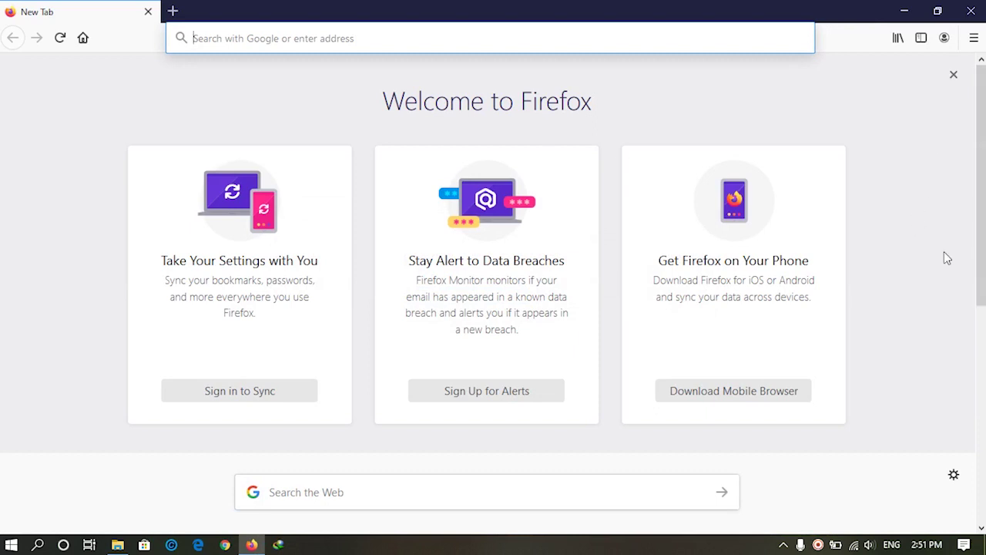
click(973, 39)
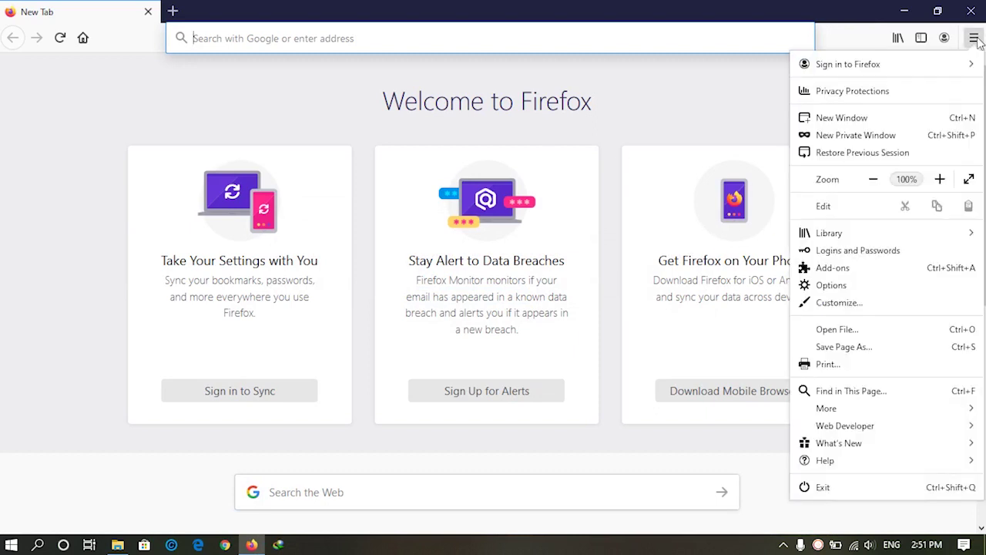
click(832, 285)
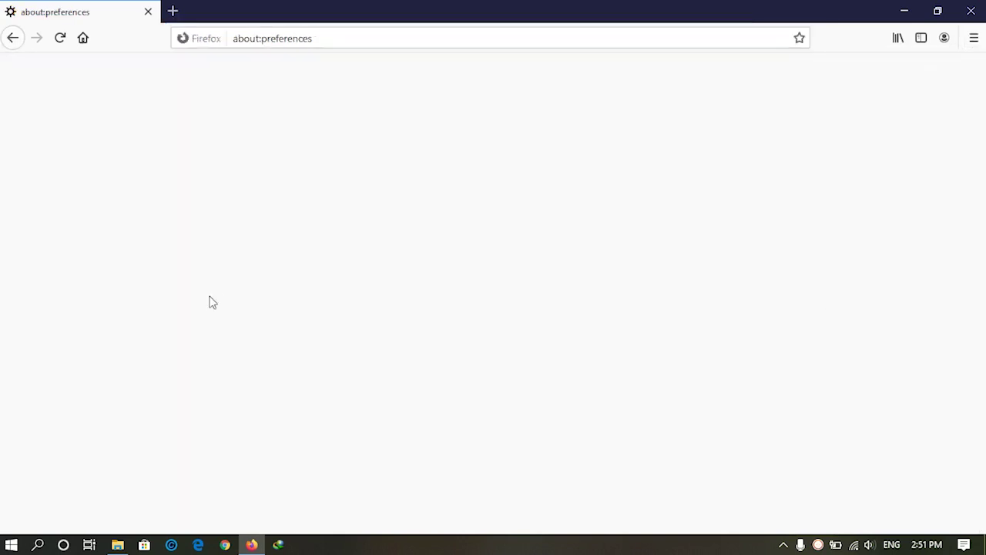
- Open the advanced font settings under Language and Appearance and choose Other Writing Systems as the script to configure
scroll(344, 304, down, 3)
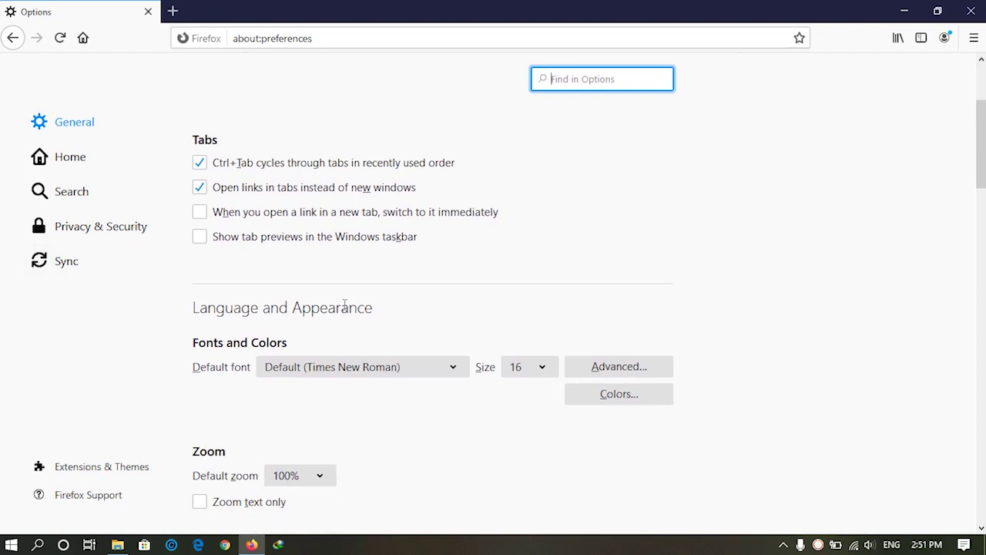
scroll(341, 305, down, 2)
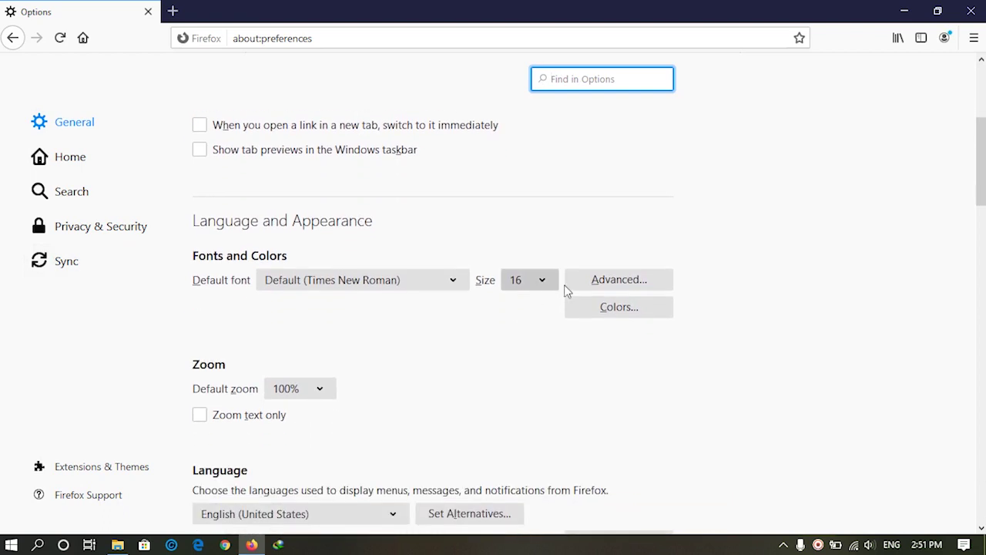
click(617, 280)
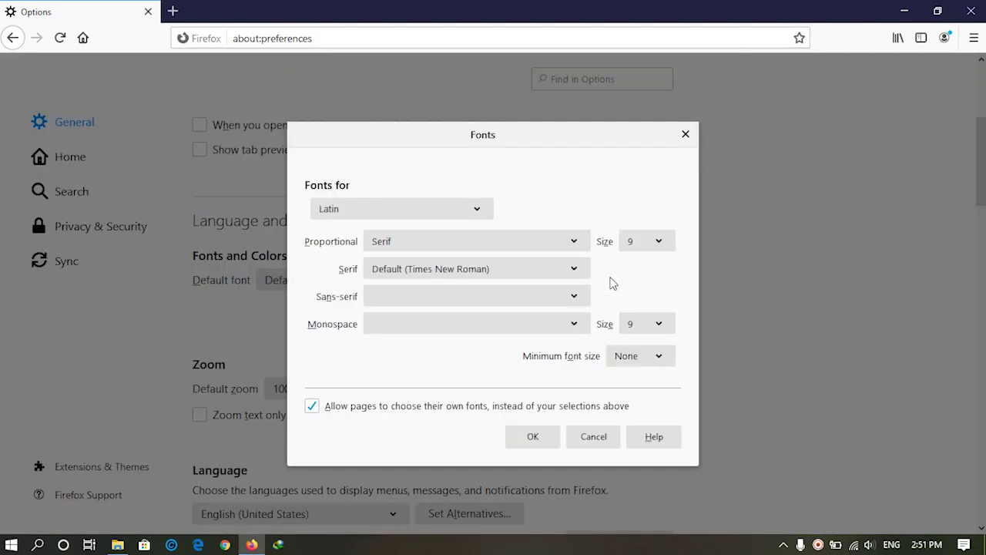
click(436, 218)
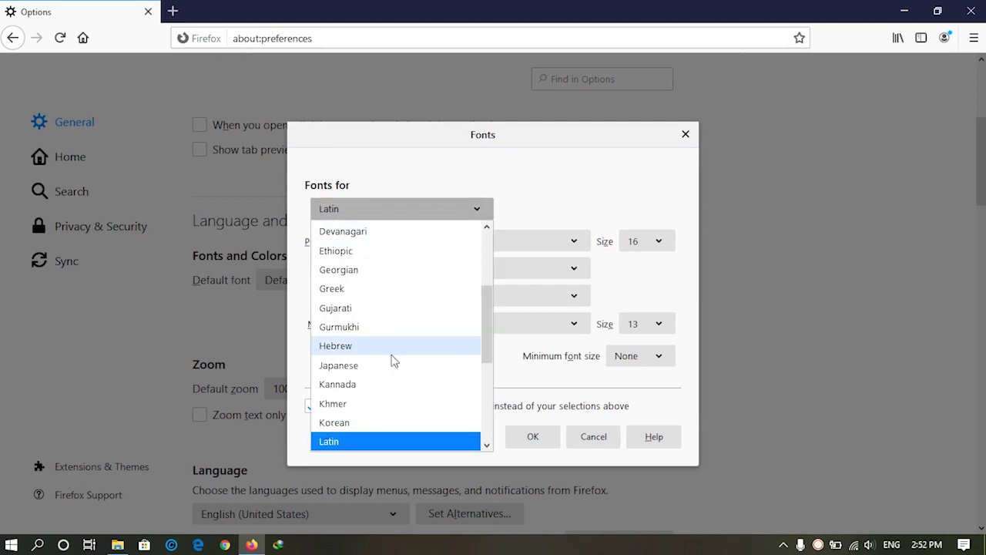
scroll(392, 361, down, 3)
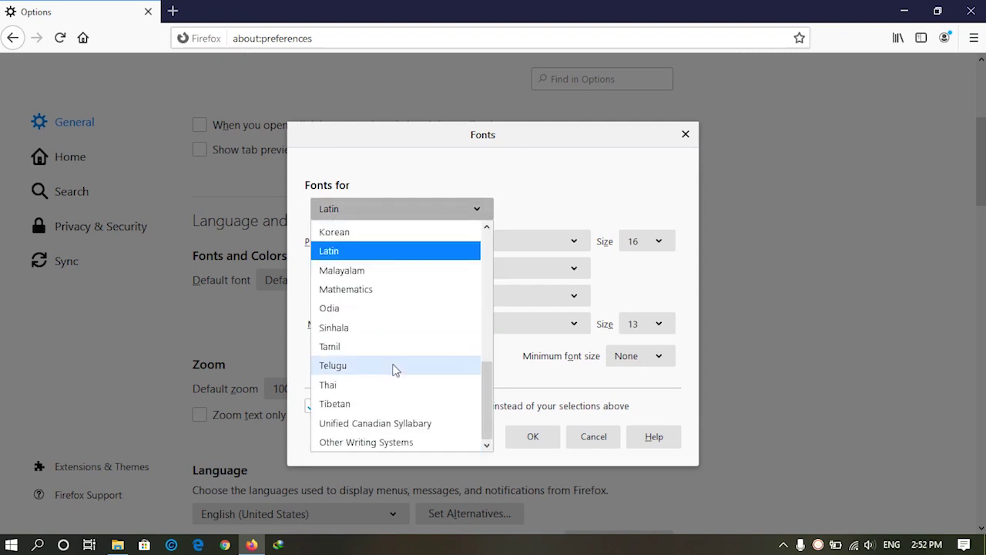
click(351, 442)
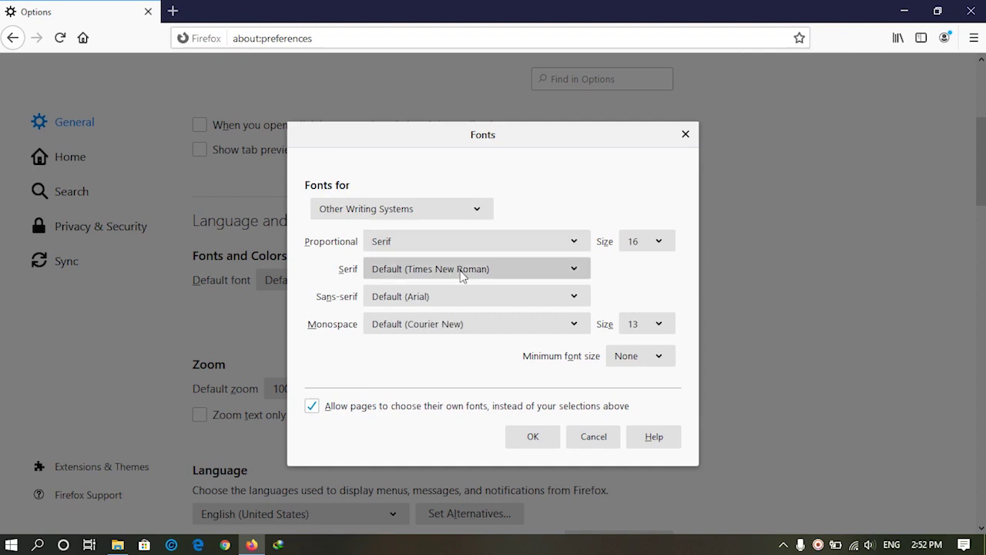
- Set the Serif font for Other Writing Systems to Pyidaungsu
click(511, 271)
scroll(457, 352, down, 5)
scroll(458, 356, down, 15)
scroll(458, 361, down, 20)
scroll(451, 368, up, 8)
click(407, 296)
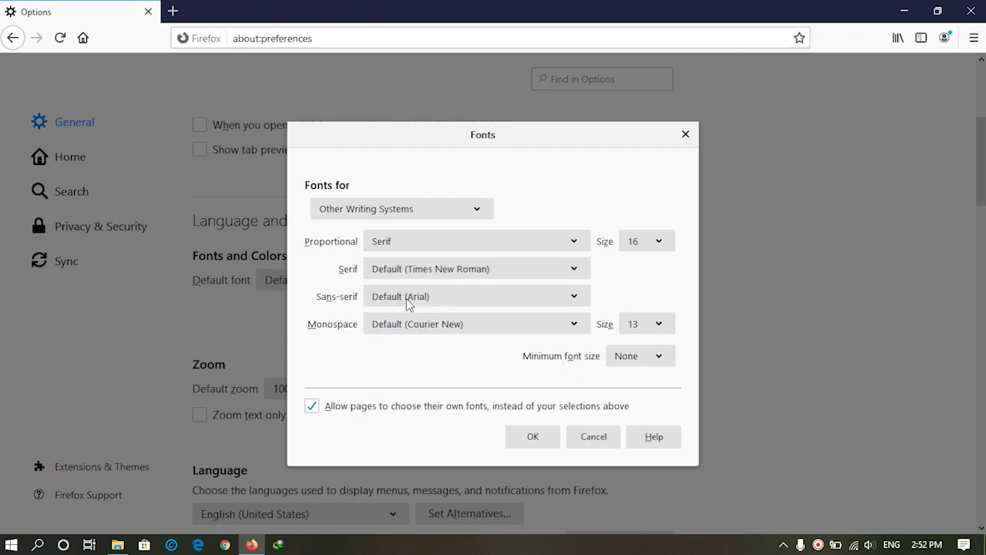
- Set the Sans-serif font for Other Writing Systems to Pyidaungsu
click(449, 290)
scroll(432, 368, down, 5)
scroll(431, 368, down, 20)
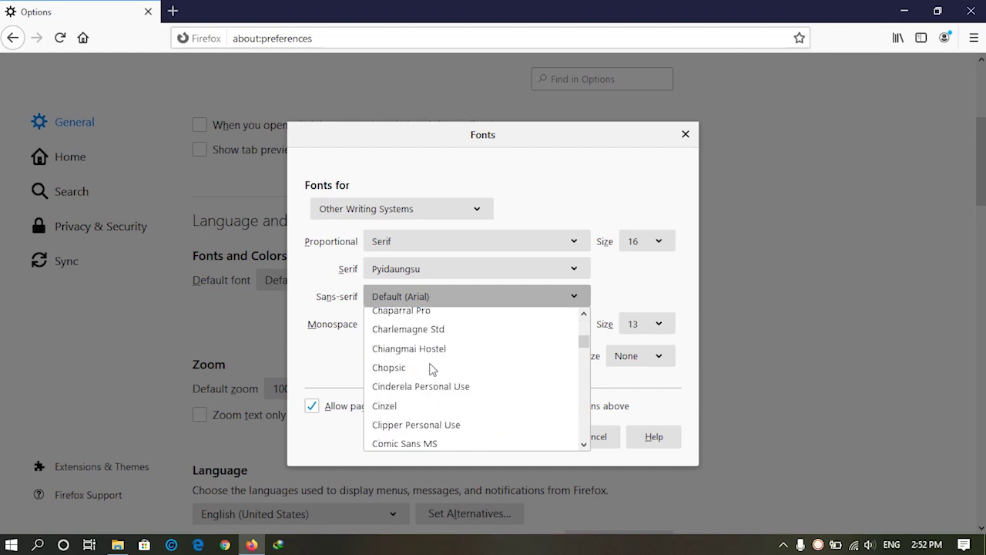
scroll(432, 369, down, 20)
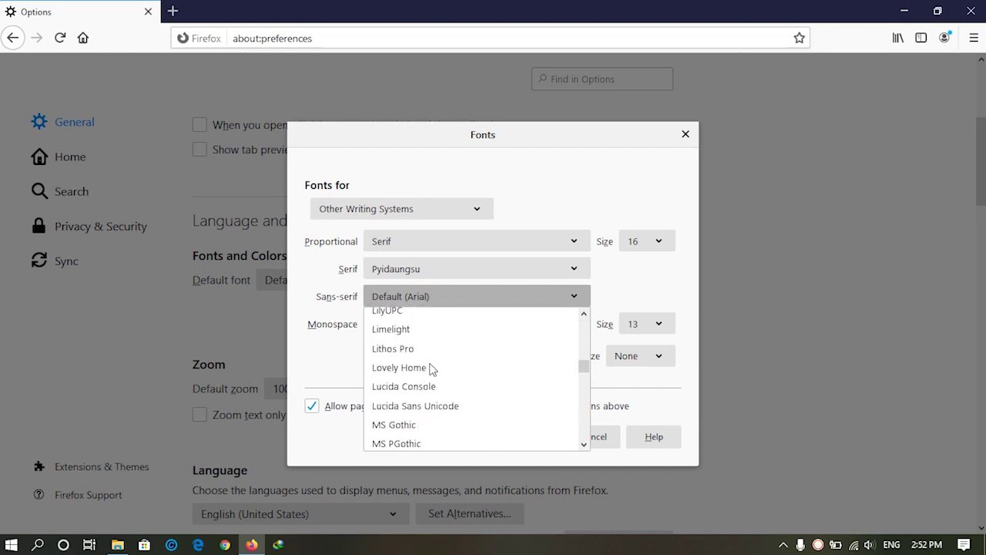
scroll(429, 368, up, 2)
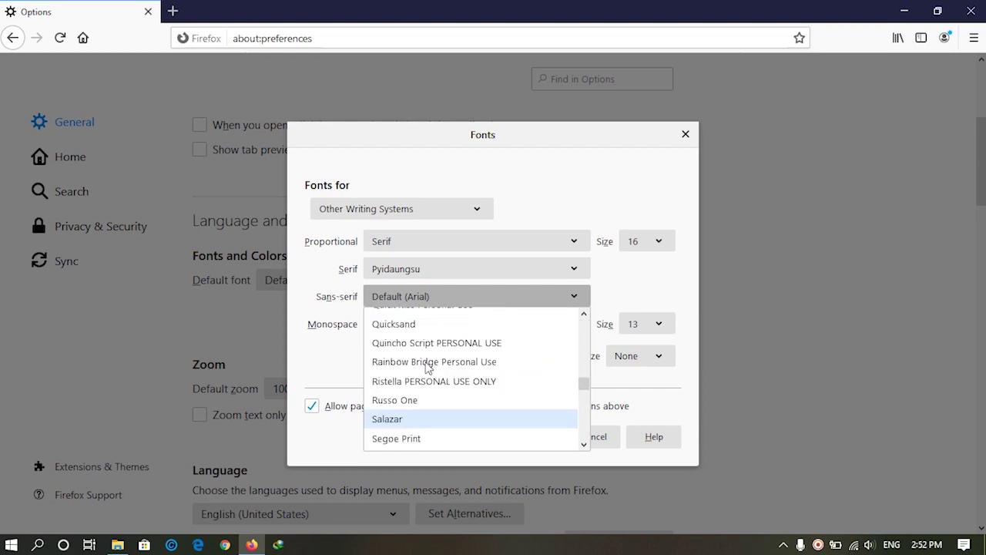
click(410, 324)
- Set the Monospace font for Other Writing Systems to Pyidaungsu and save the font settings
click(412, 327)
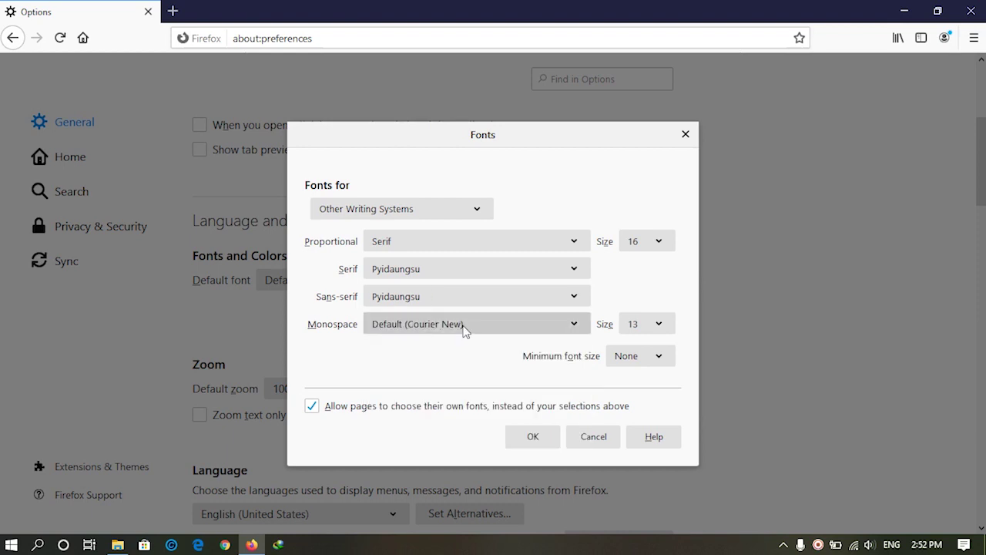
scroll(456, 297, down, 15)
scroll(455, 298, down, 10)
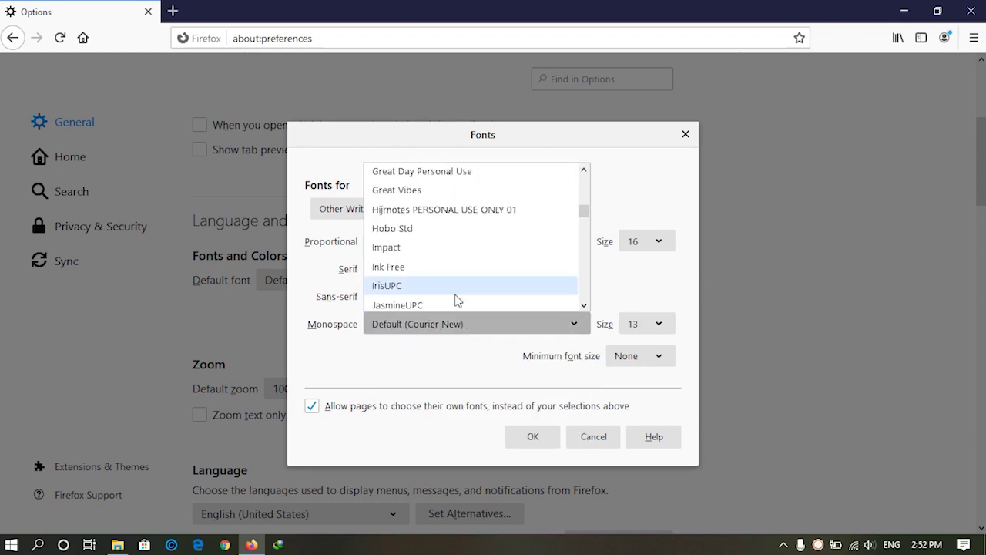
scroll(455, 299, down, 20)
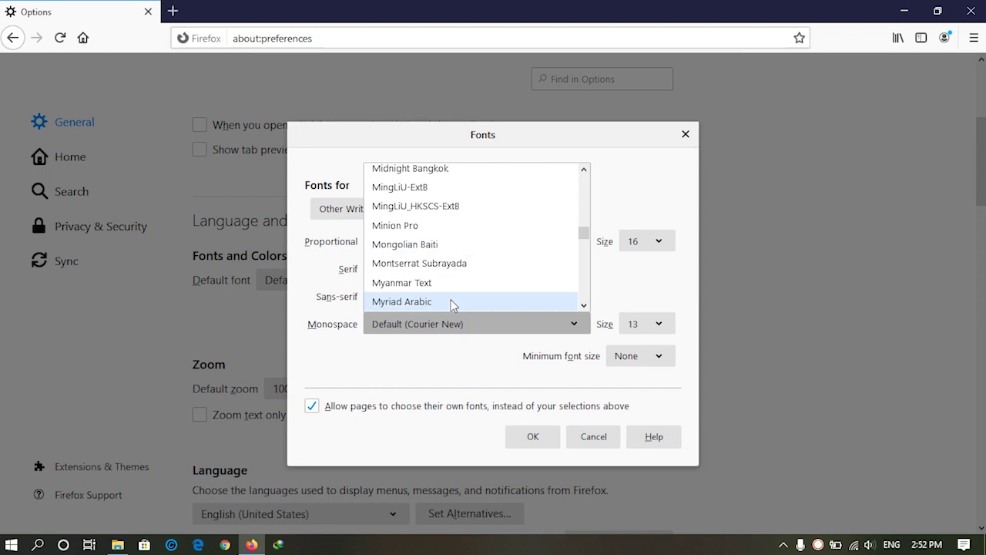
click(406, 230)
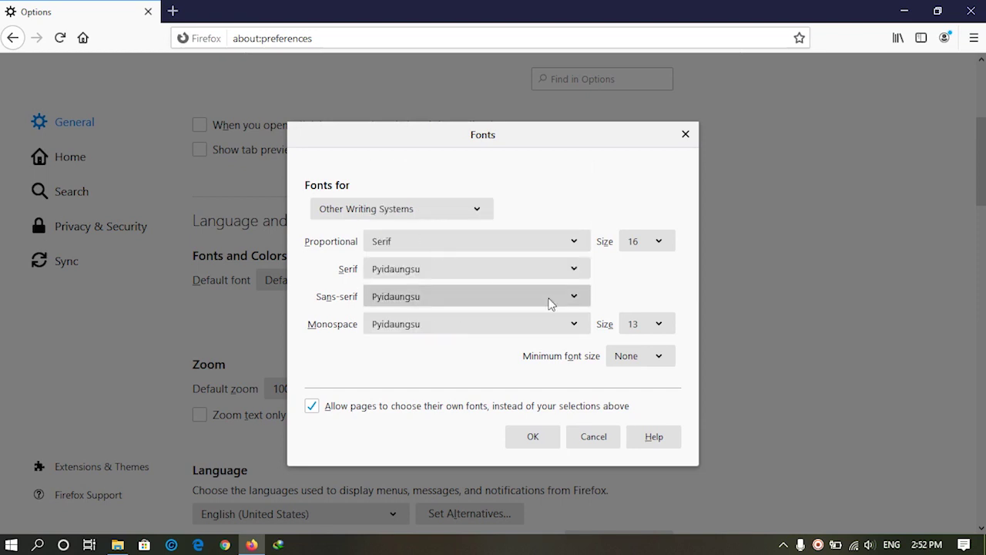
click(532, 436)
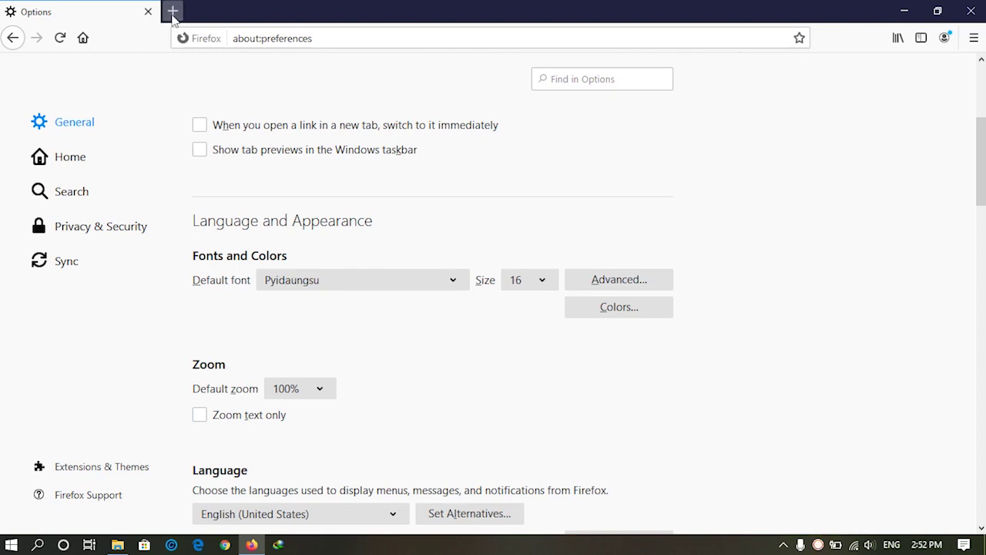
- Open a new tab and enter နေကောင်းလား in the address bar to test Myanmar typing
click(173, 11)
click(234, 40)
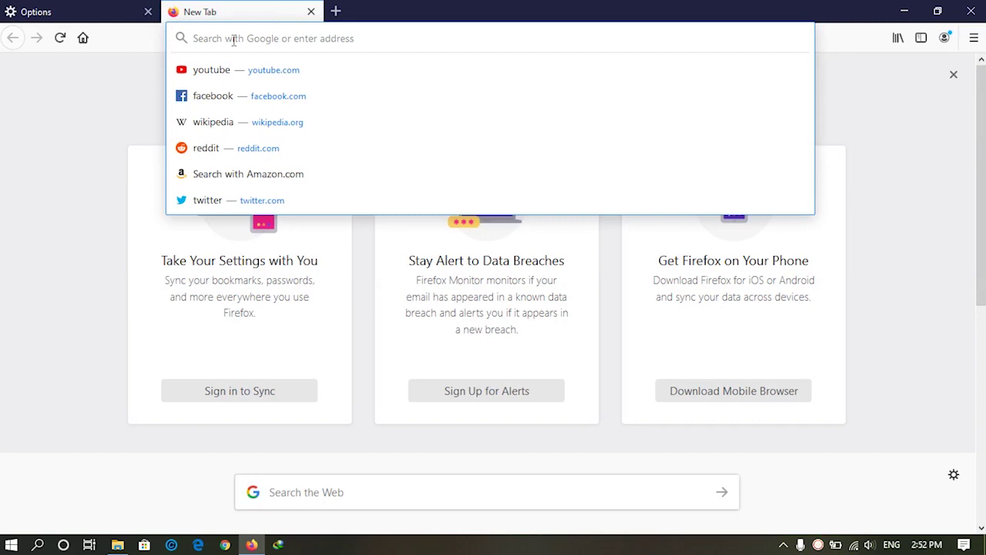
text(ေမကောင်)
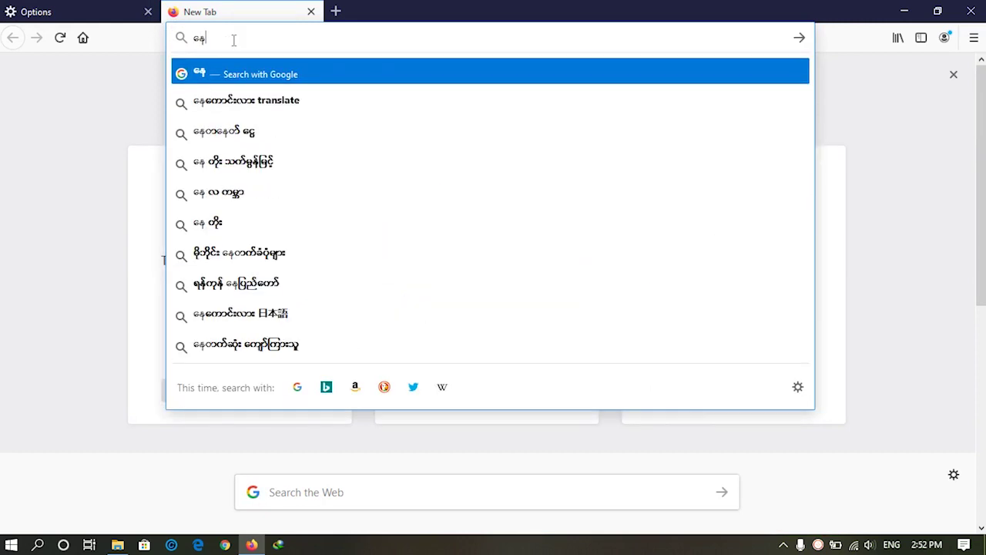
text(းလား)
- Replace the test text in the address bar with မင်္ဂလာပါ to test stacked Myanmar characters
key(BackSpace)
key(BackSpace)
key(BackSpace)
key(BackSpace)
key(BackSpace)
key(BackSpace)
key(BackSpace)
key(BackSpace)
key(BackSpace)
key(BackSpace)
key(BackSpace)
text(မင်္ဂလာပါ)
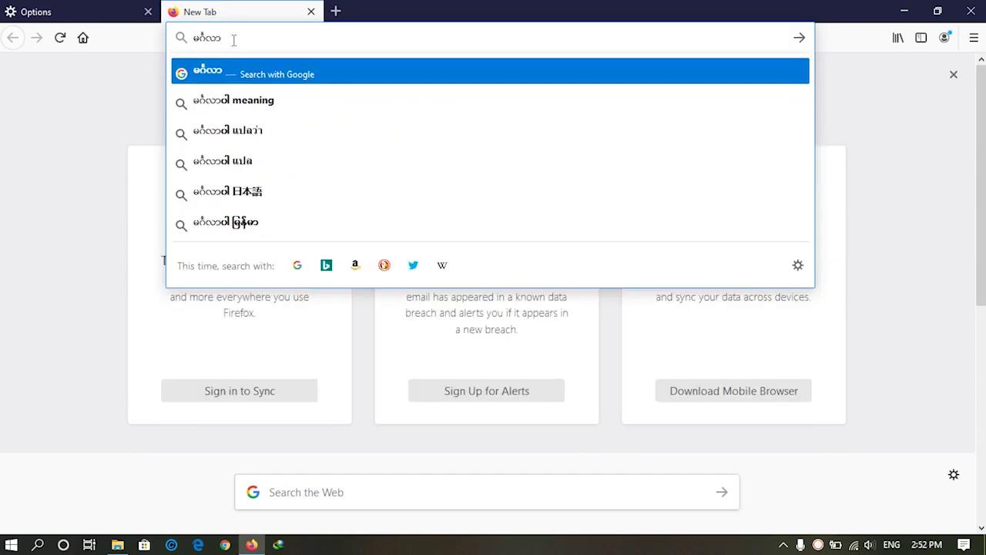
- Clear the Myanmar test text from the address bar and close Firefox with both of its tabs
key(BackSpace)
key(BackSpace)
key(BackSpace)
key(BackSpace)
key(BackSpace)
key(BackSpace)
key(BackSpace)
key(BackSpace)
key(BackSpace)
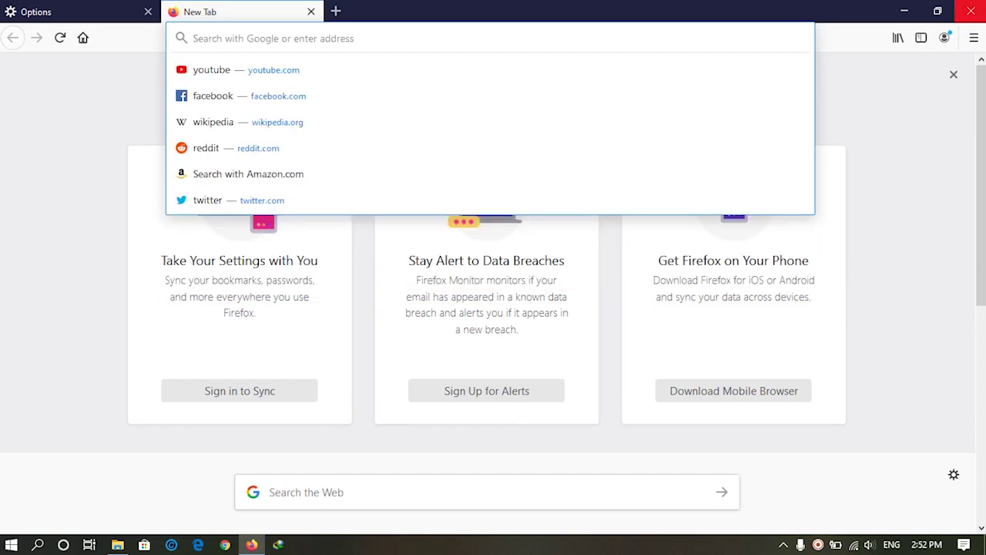
click(970, 10)
click(530, 305)
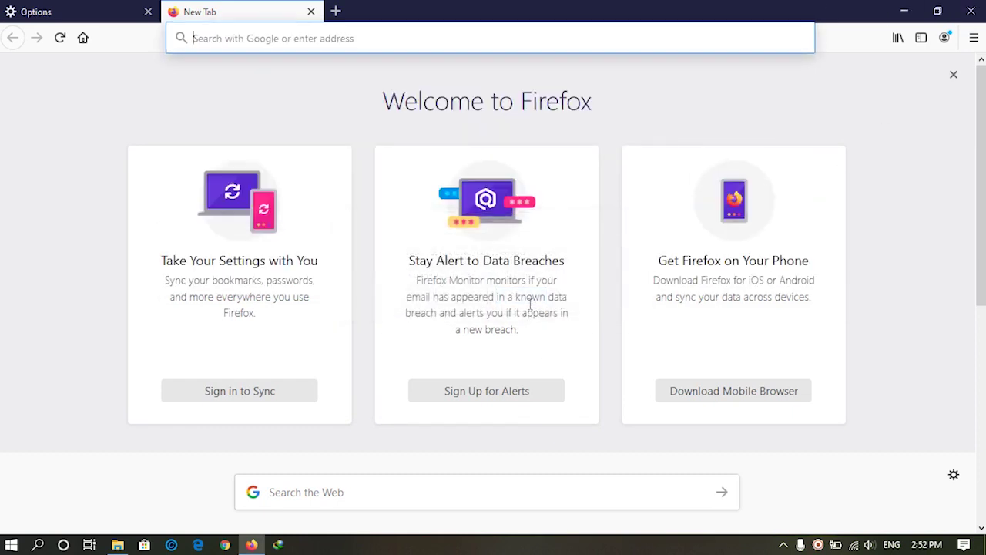
click(969, 15)
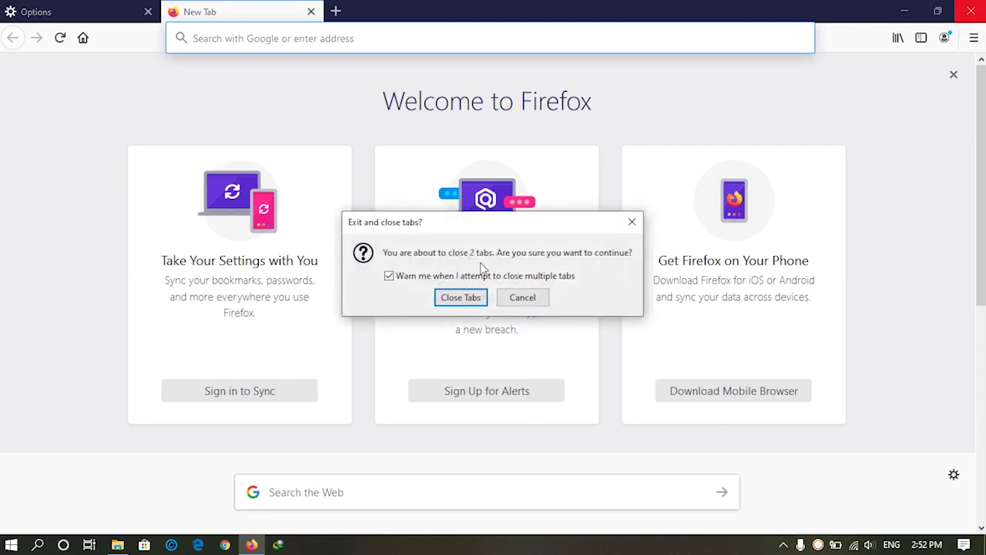
click(451, 299)
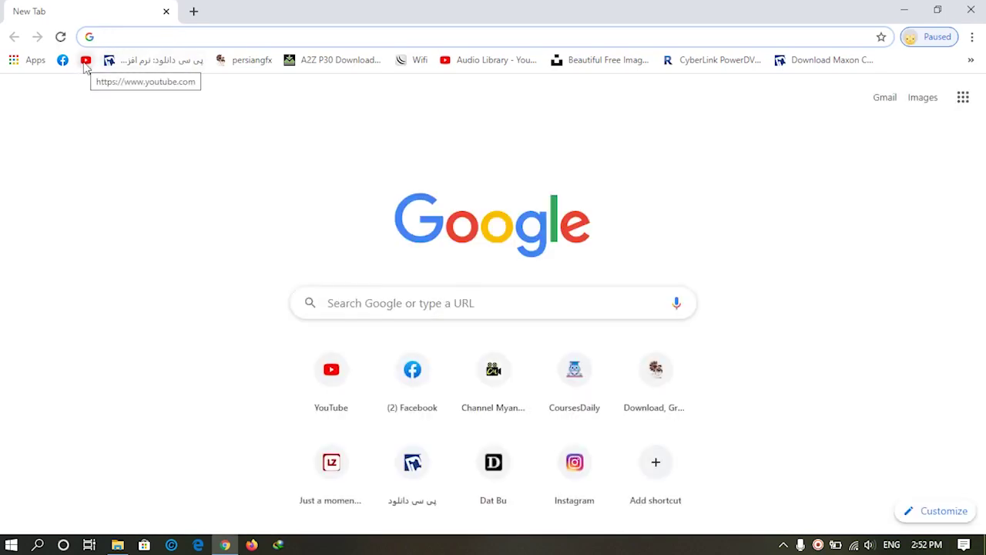
- Switch to Chrome, open YouTube from the bookmarks and browse its home page
click(85, 62)
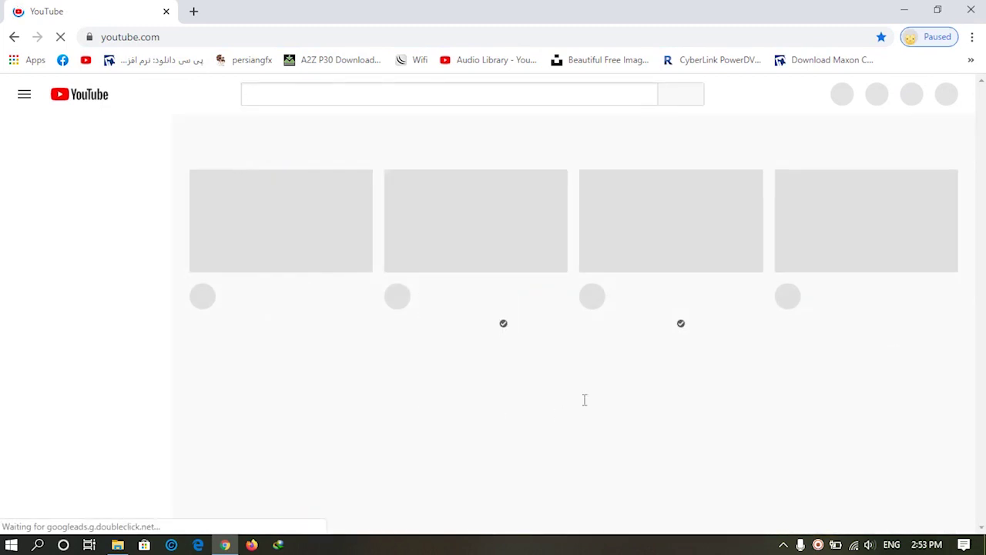
scroll(717, 309, down, 4)
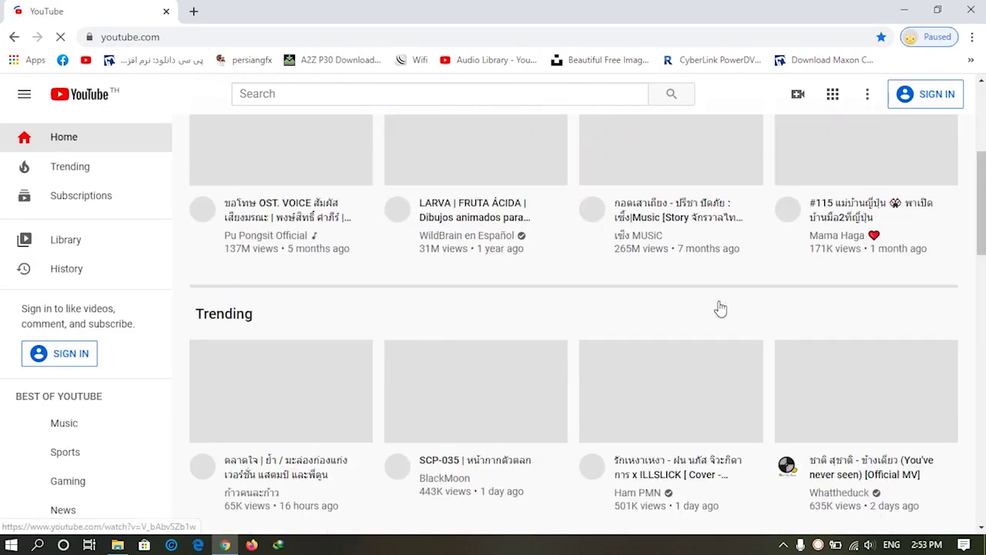
scroll(720, 308, up, 4)
scroll(720, 307, down, 11)
scroll(721, 307, up, 5)
- Search YouTube for the channel creator's full name, open the matching channel and view its uploads
click(270, 94)
text(ข้อ)
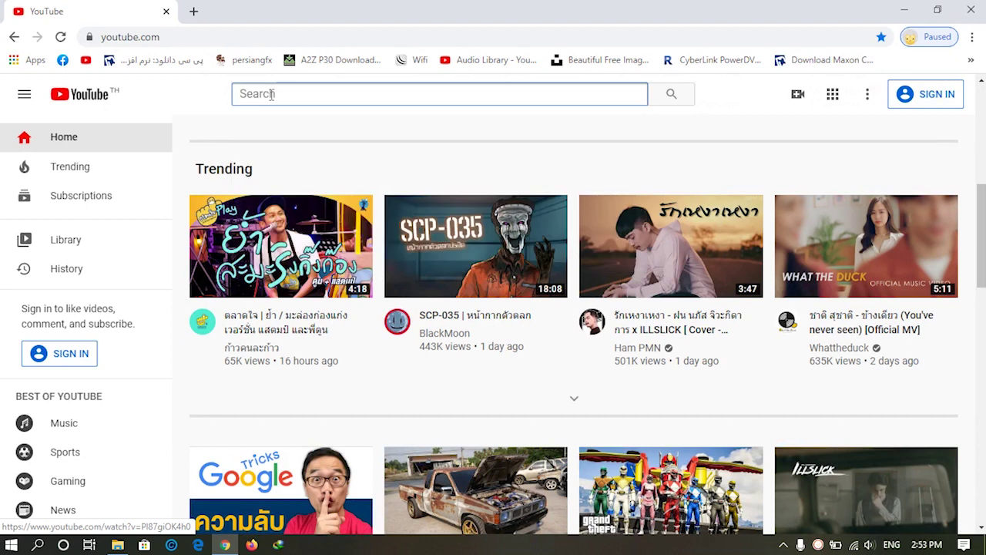
text(Htet)
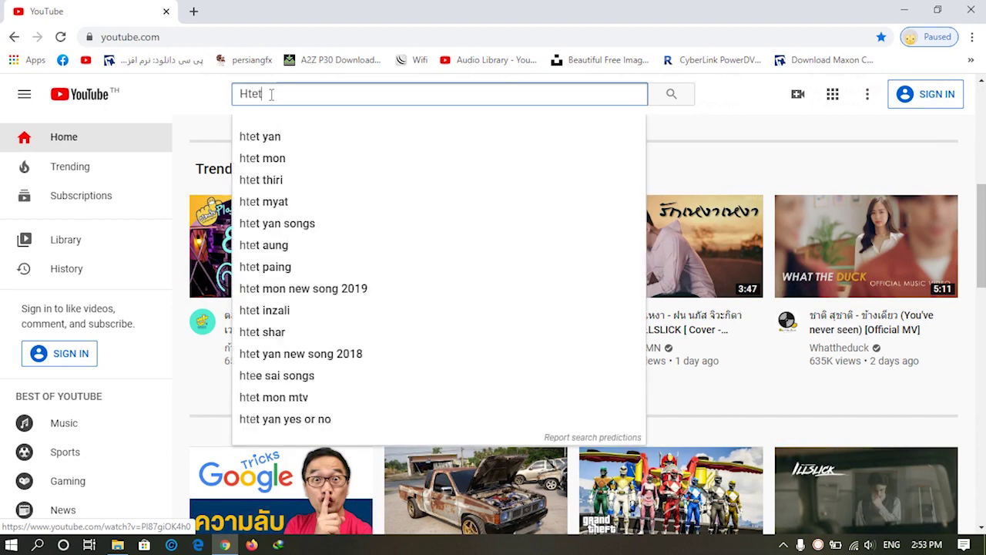
text( Oo )
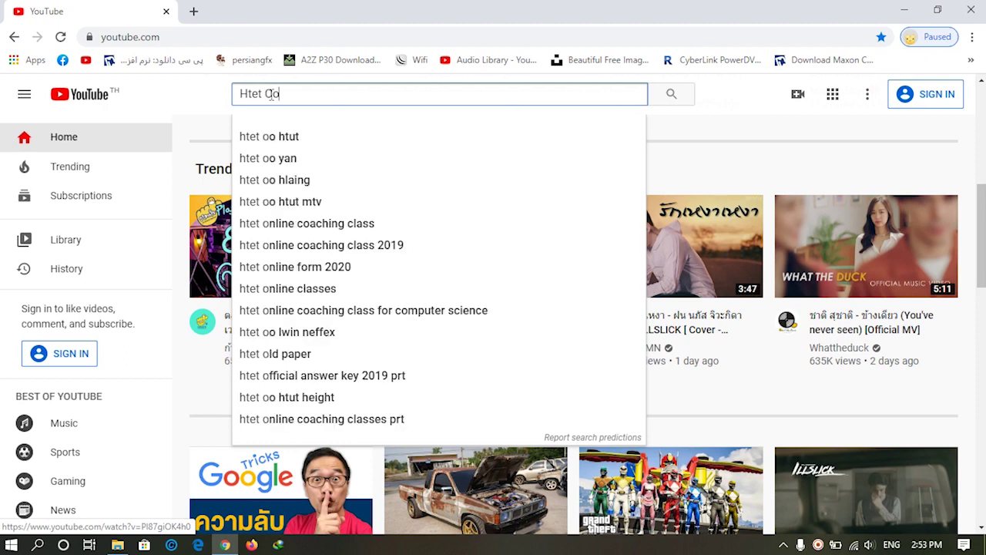
text(Yan)
key(Return)
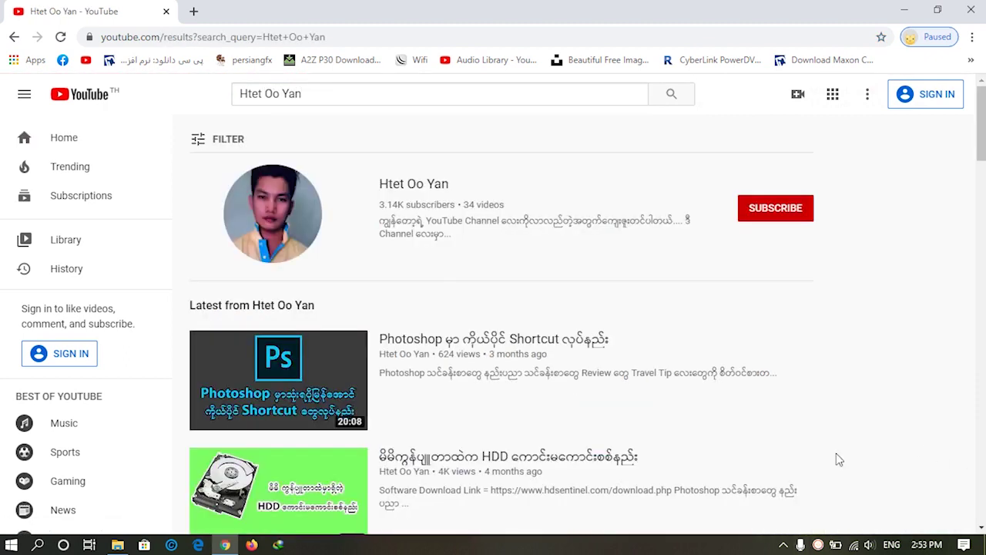
click(428, 205)
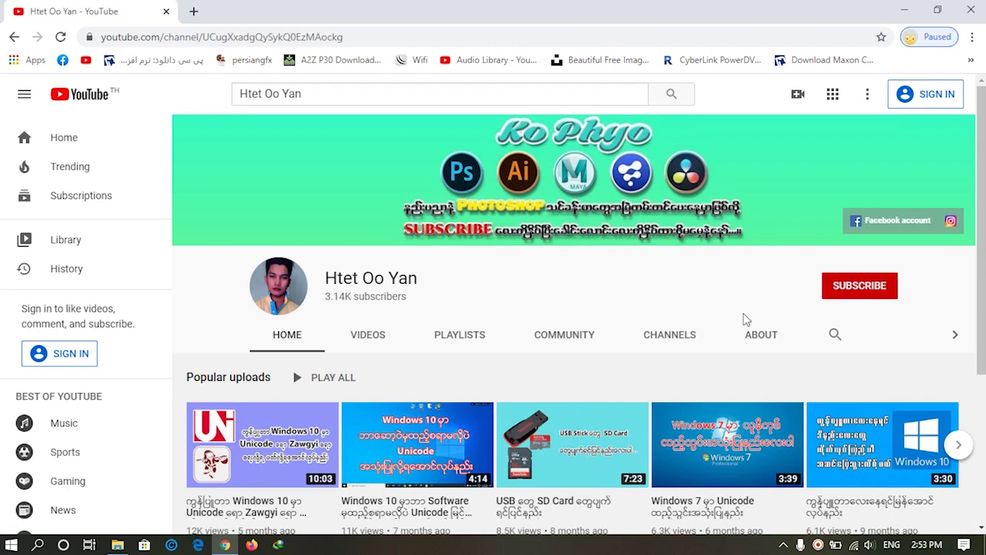
scroll(739, 285, down, 3)
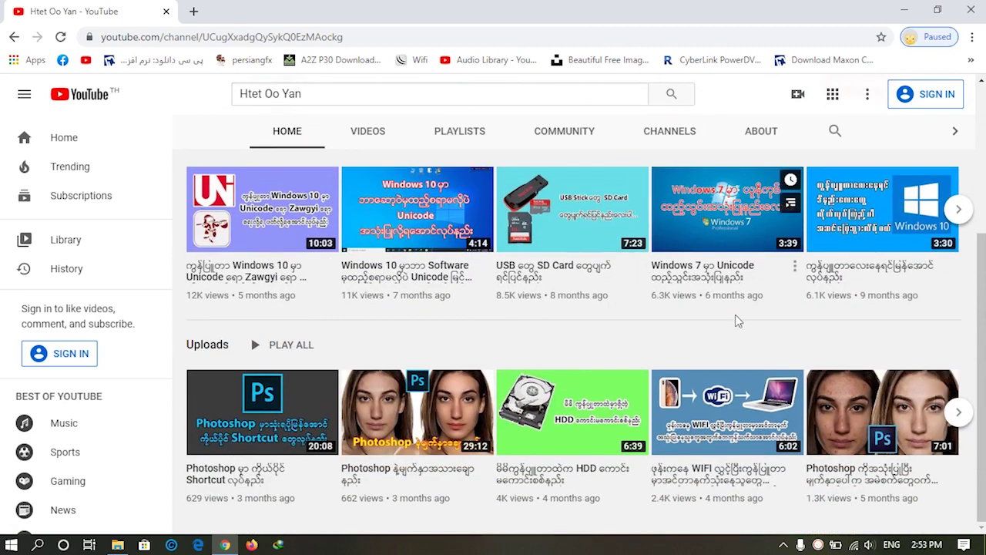